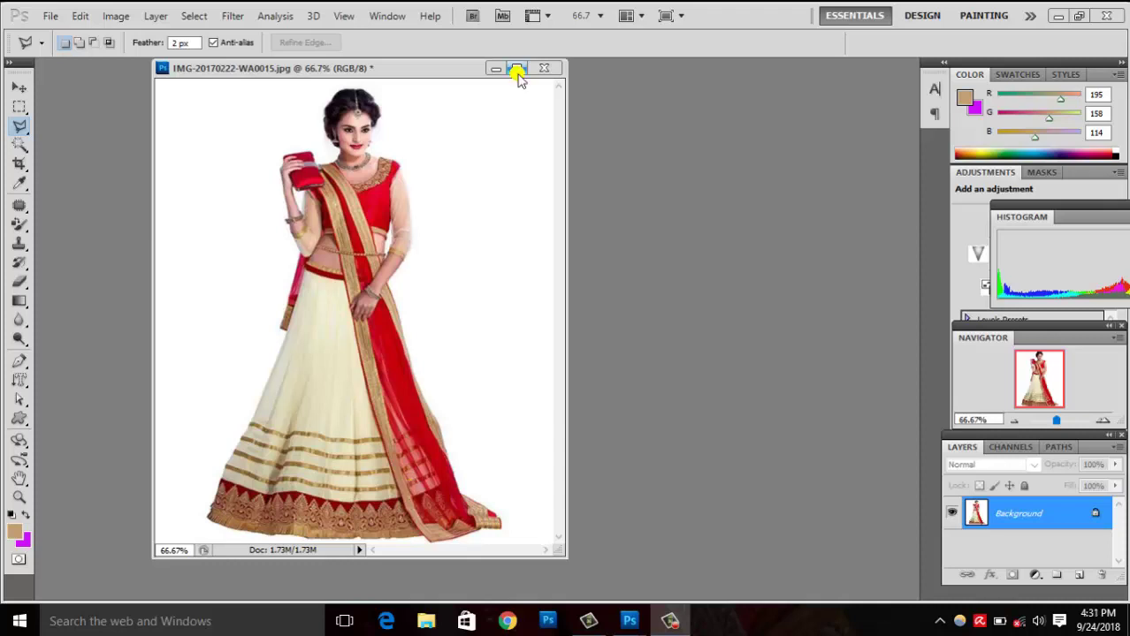
# Open Select > Color Range with its preview set to the Selection mask
pyautogui.click(187, 16)
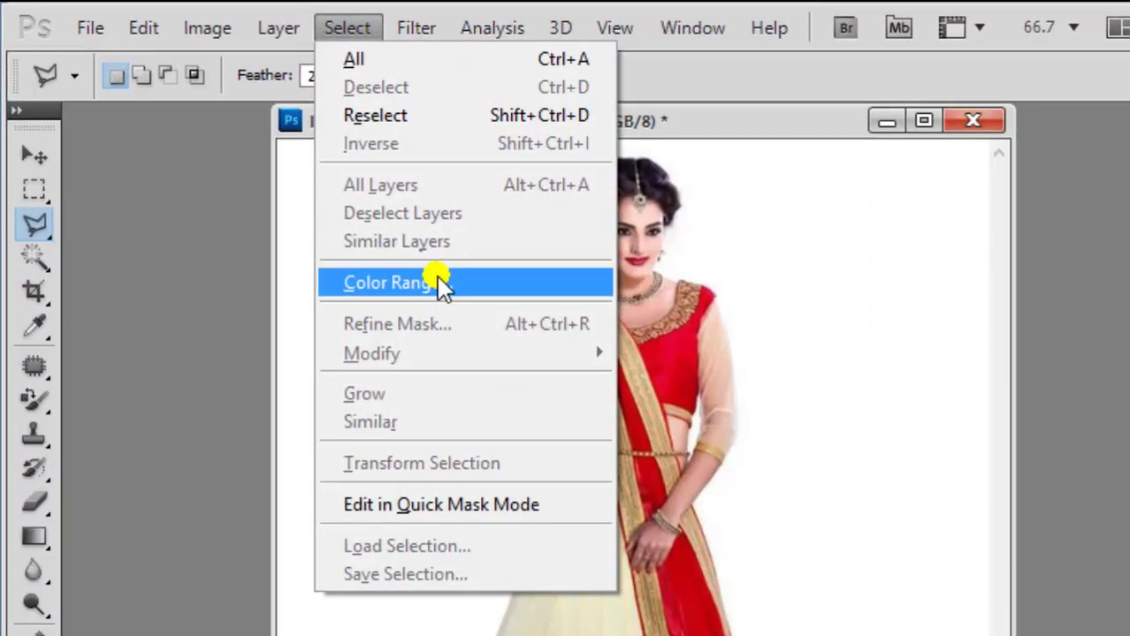
pyautogui.click(440, 283)
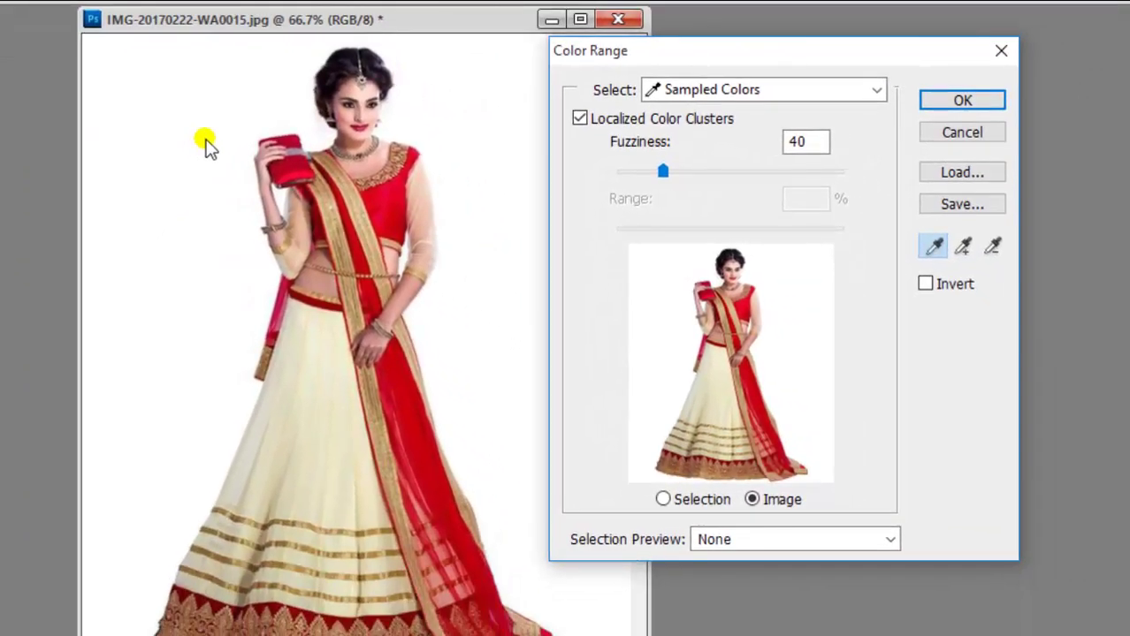
pyautogui.click(664, 499)
pyautogui.click(751, 499)
pyautogui.click(665, 501)
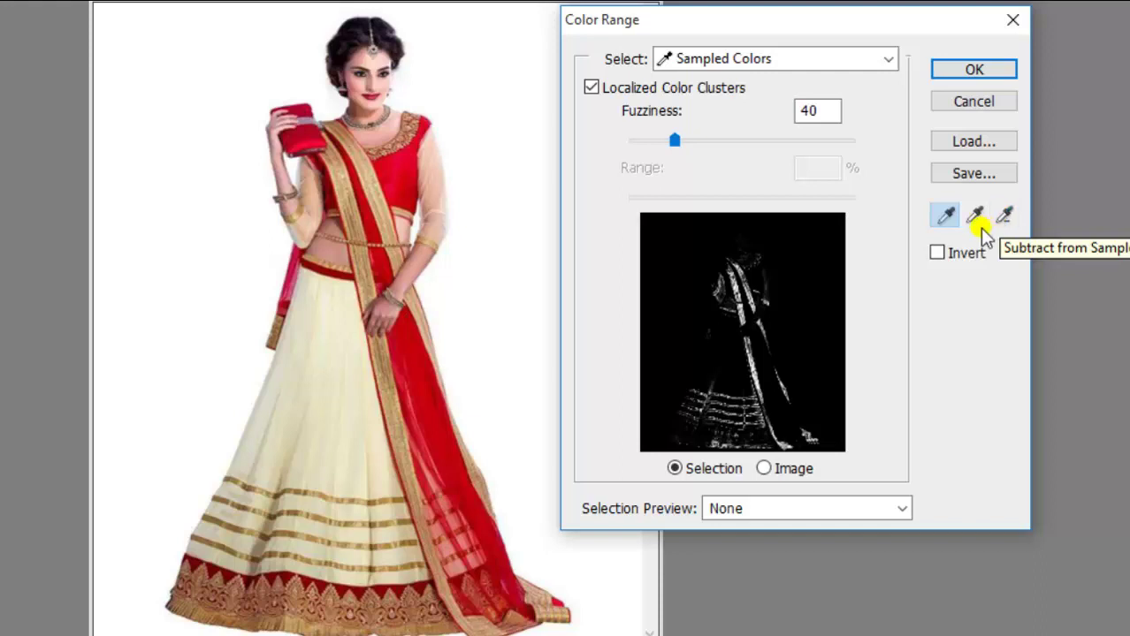
# Sample the red dupatta as the base colour with the Eyedropper (Fuzziness 40)
pyautogui.click(942, 216)
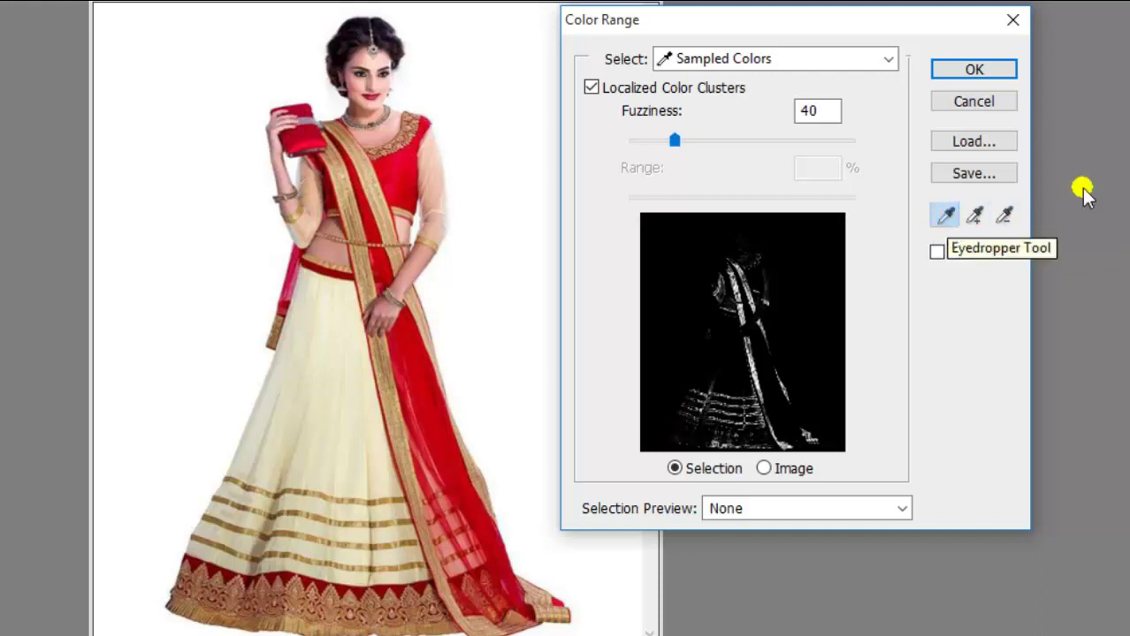
pyautogui.click(946, 214)
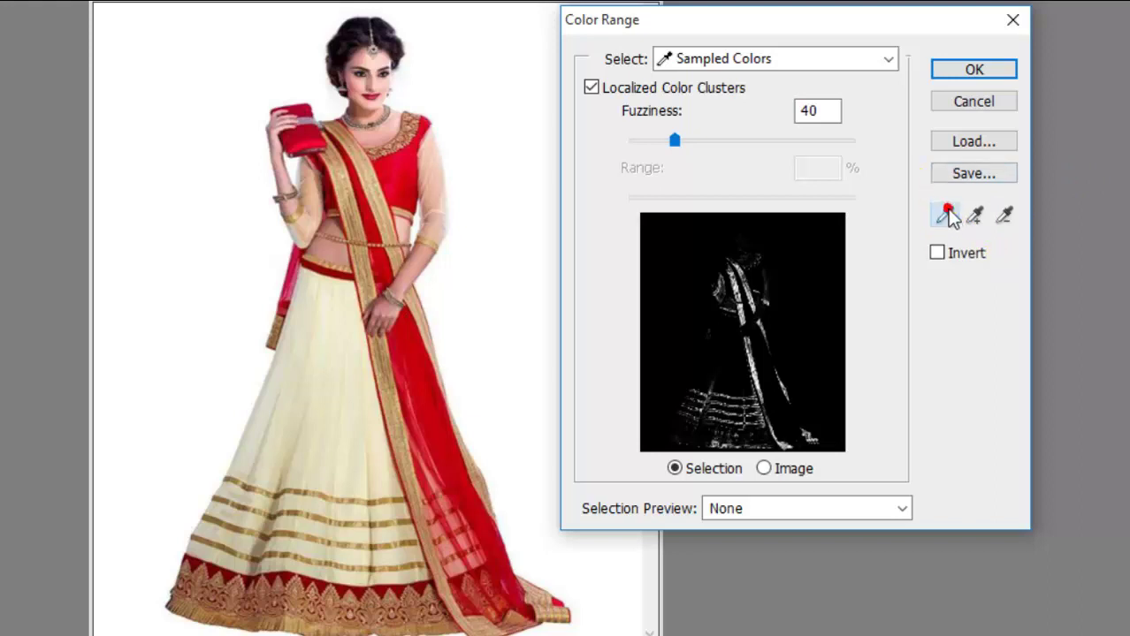
pyautogui.click(431, 389)
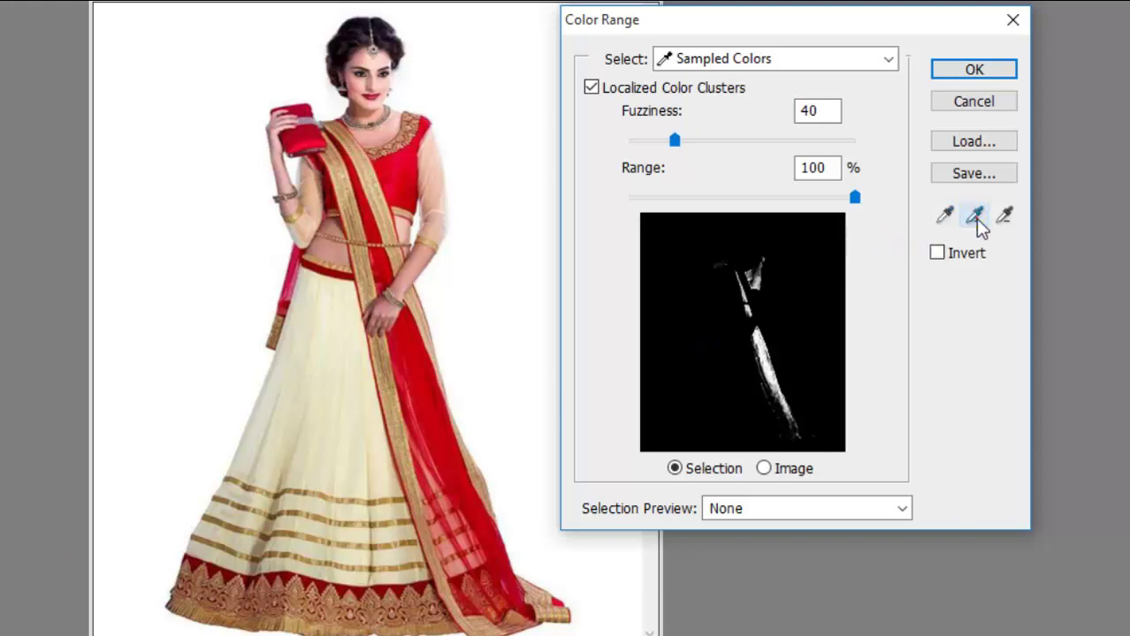
# Add more dupatta shades, the red bodice and the left-arm fabric to the sample
pyautogui.click(433, 374)
pyautogui.moveTo(440, 486); pyautogui.dragTo(441, 496)
pyautogui.click(370, 221)
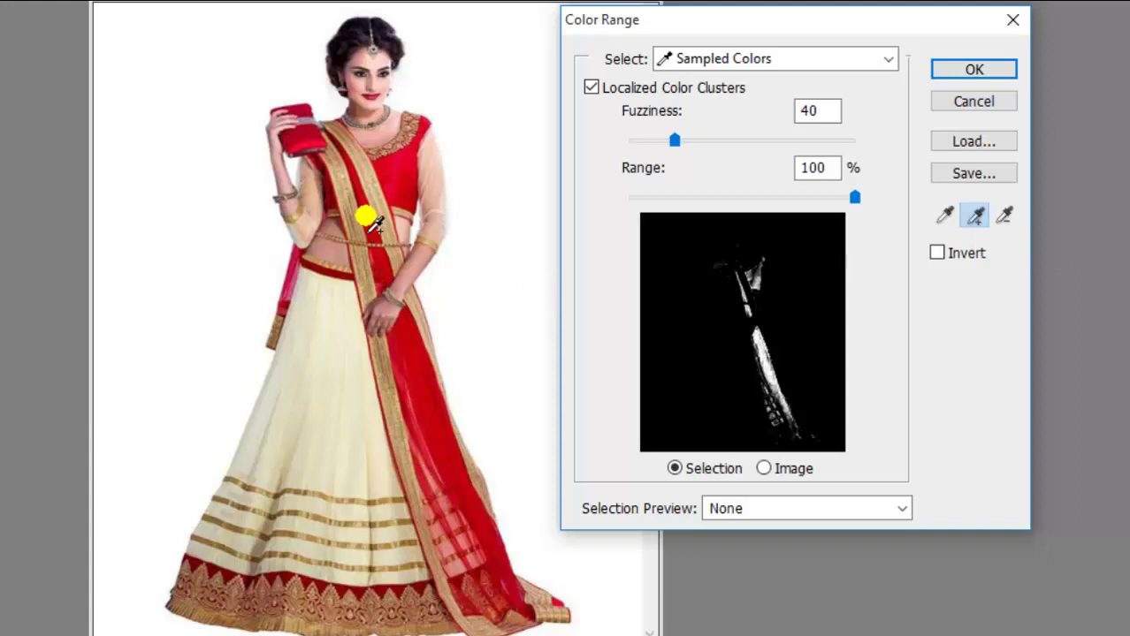
pyautogui.moveTo(289, 260); pyautogui.dragTo(290, 270)
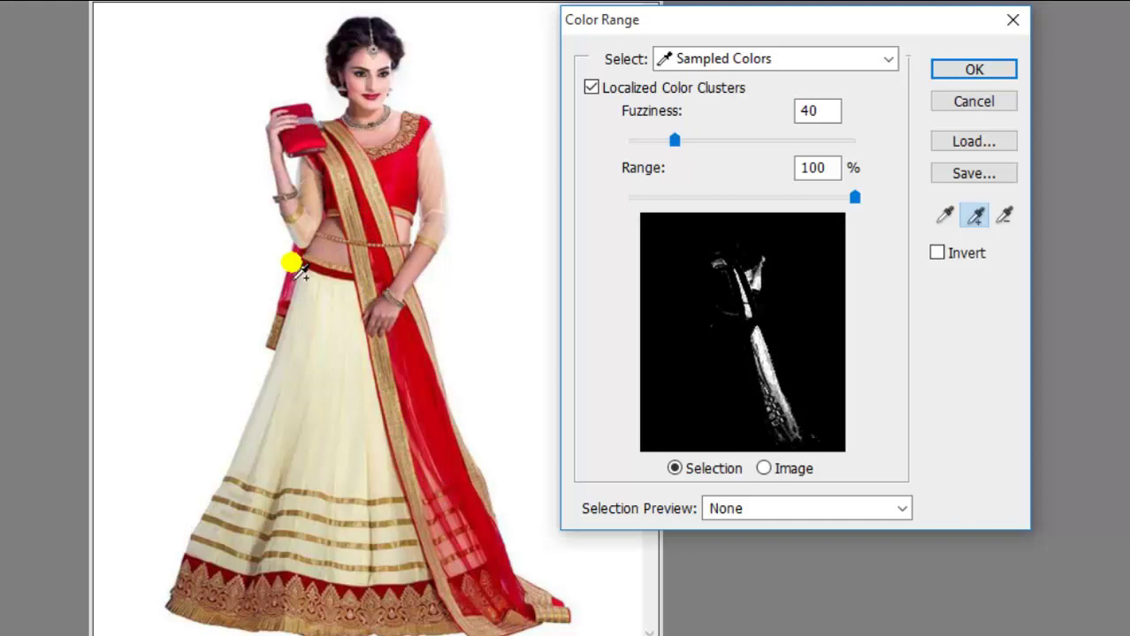
# Add the waist and skirt-hem reds, accept the Color Range selection, then deselect
pyautogui.click(291, 568)
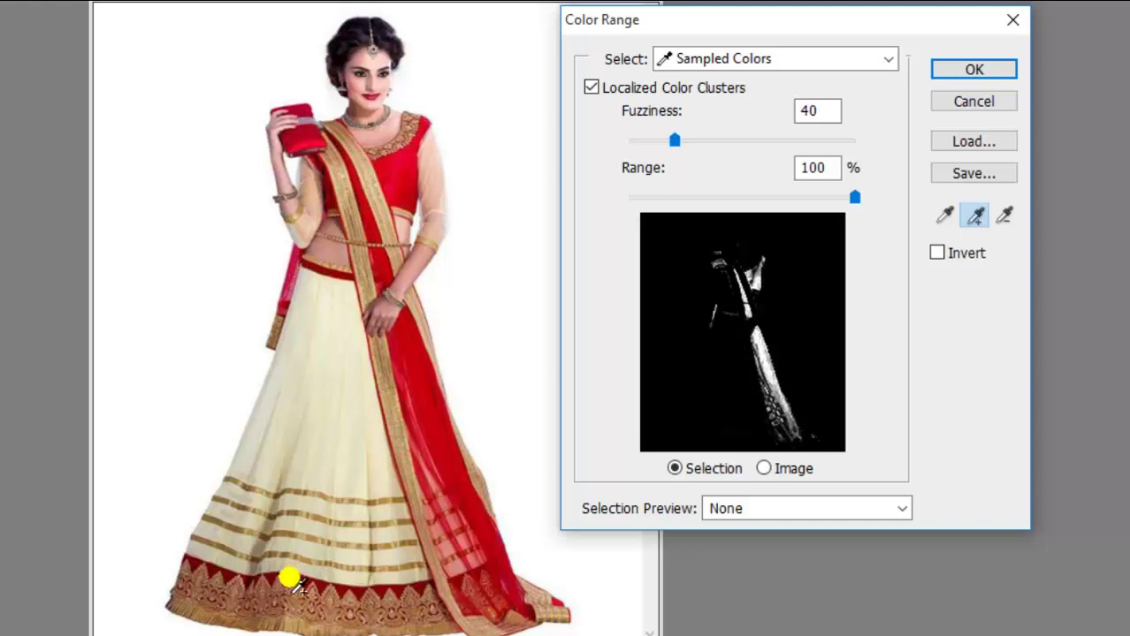
pyautogui.moveTo(316, 585); pyautogui.dragTo(321, 588)
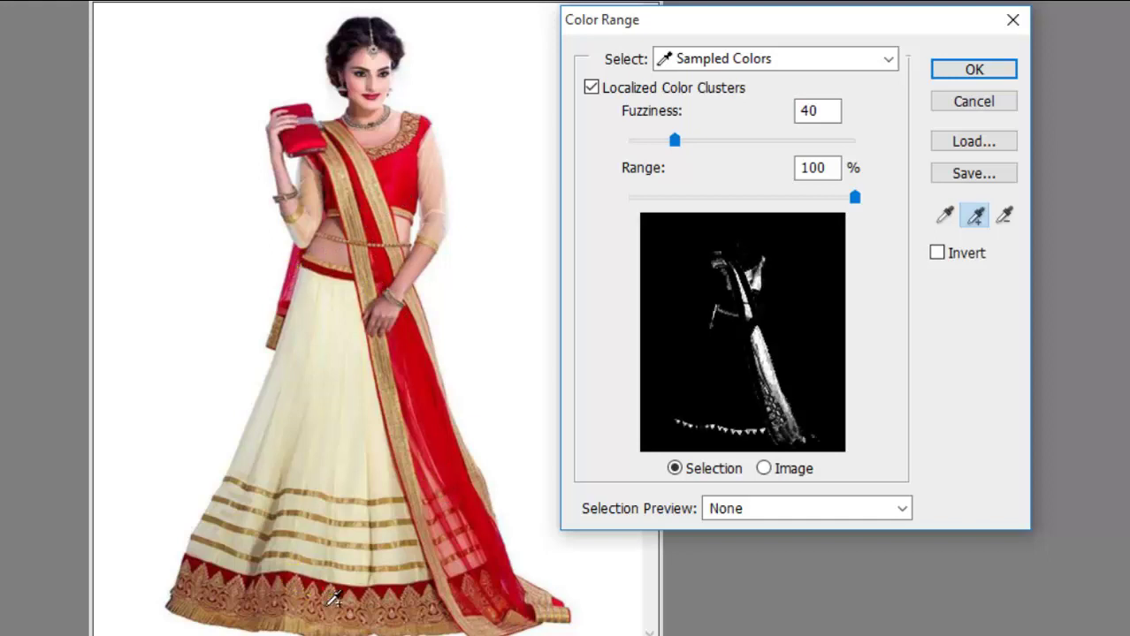
pyautogui.click(340, 595)
pyautogui.click(371, 601)
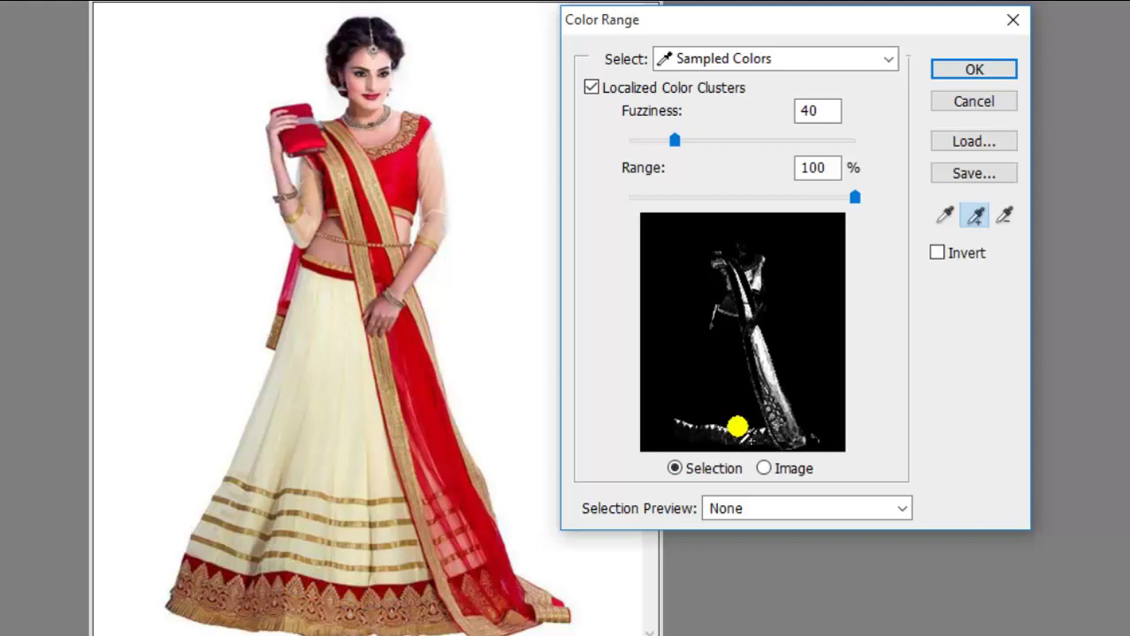
pyautogui.click(965, 71)
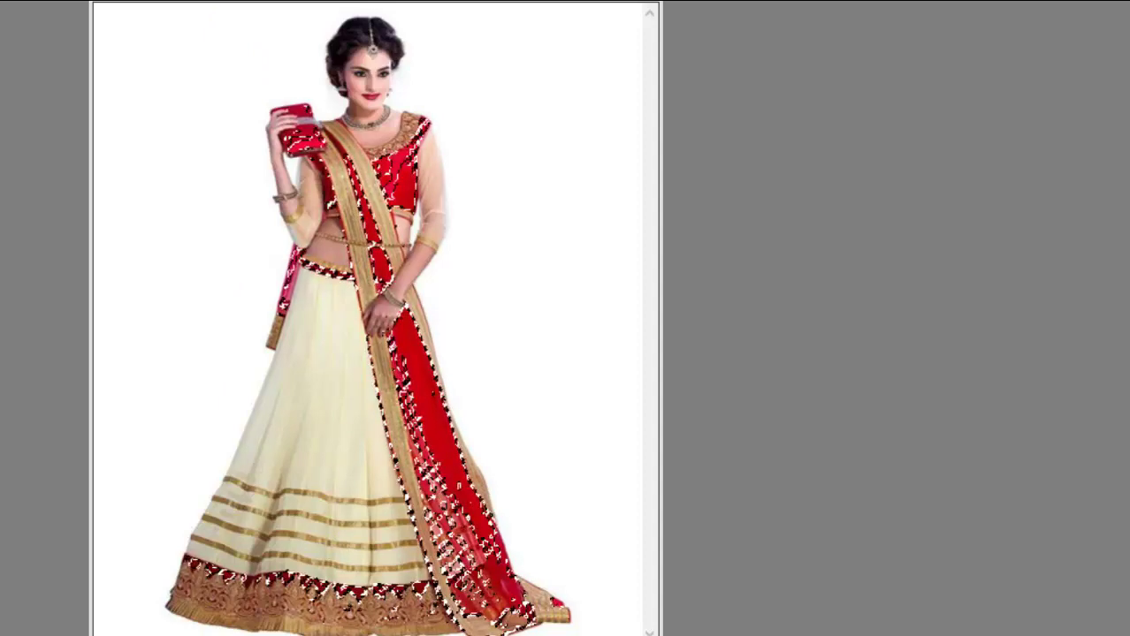
pyautogui.click(539, 183)
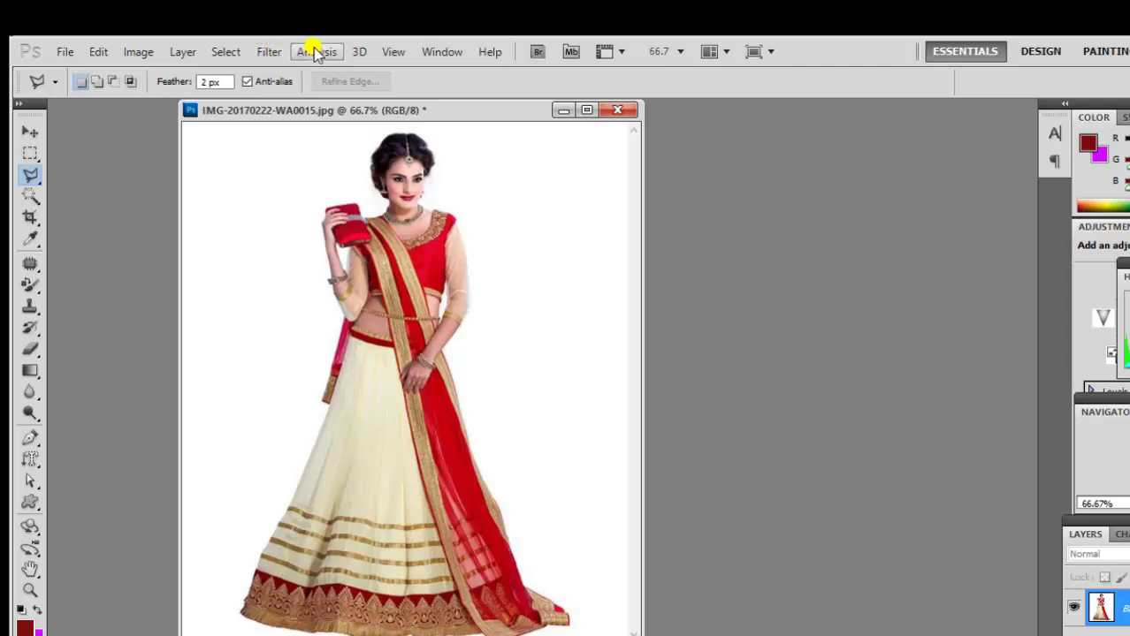
# Select the dupatta, bodice and hem reds using Color Range's Reds preset
pyautogui.click(224, 52)
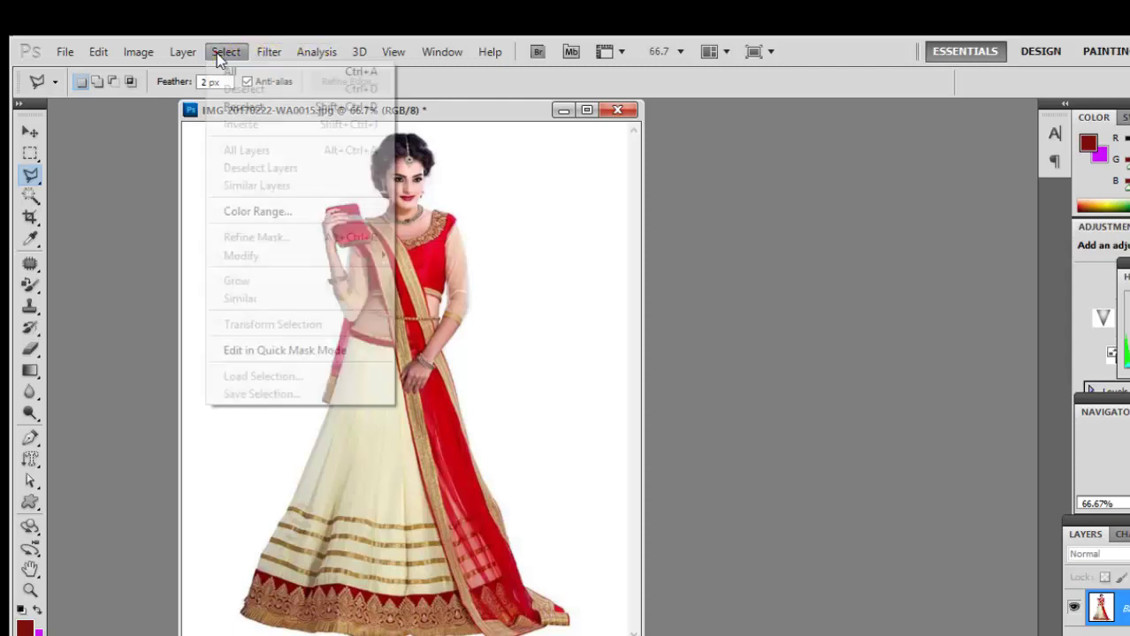
pyautogui.click(292, 212)
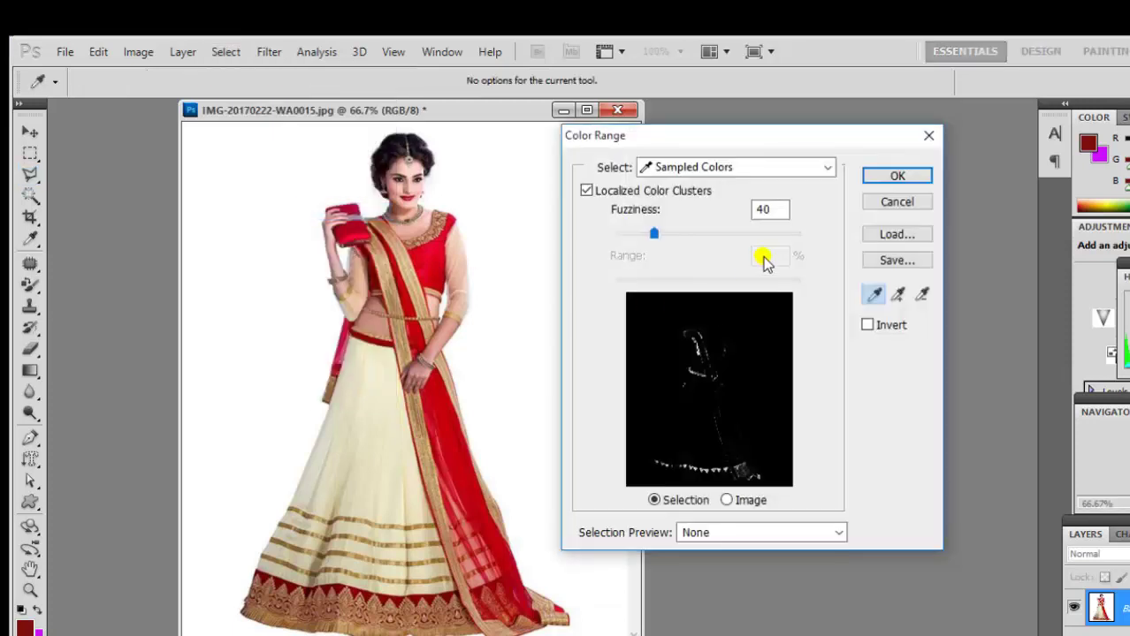
pyautogui.click(710, 168)
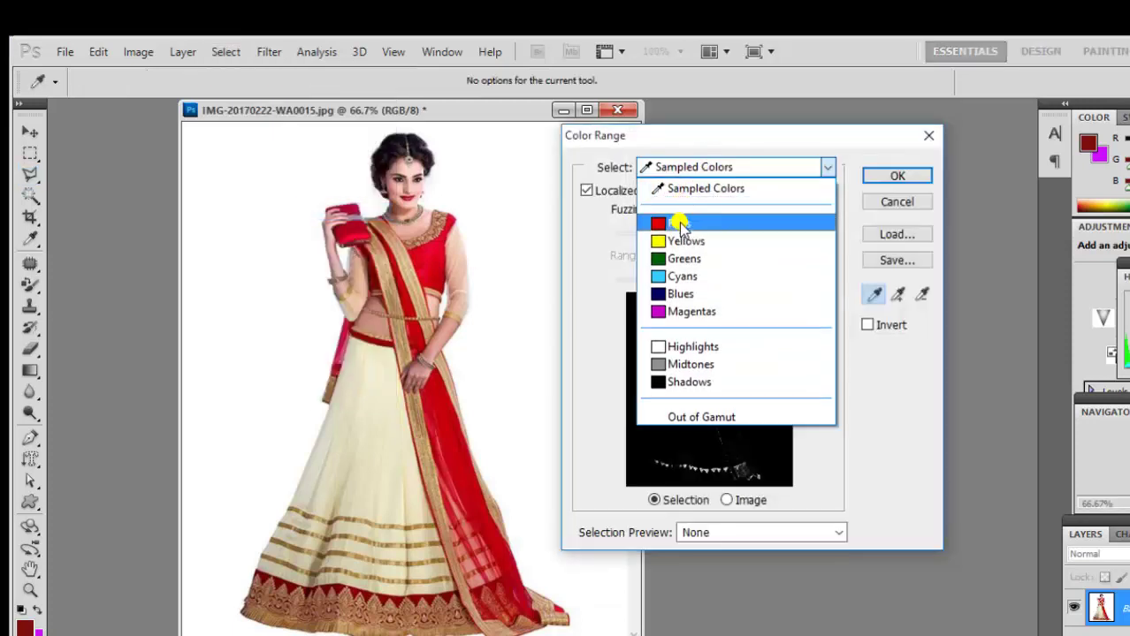
pyautogui.click(678, 224)
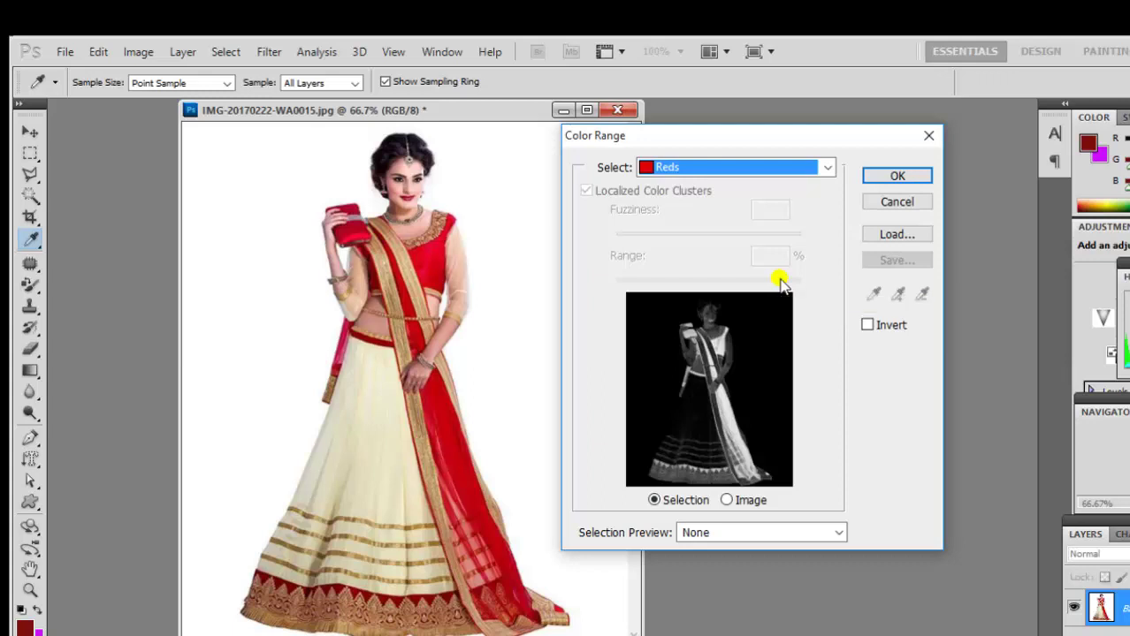
pyautogui.click(882, 176)
pyautogui.press('l')
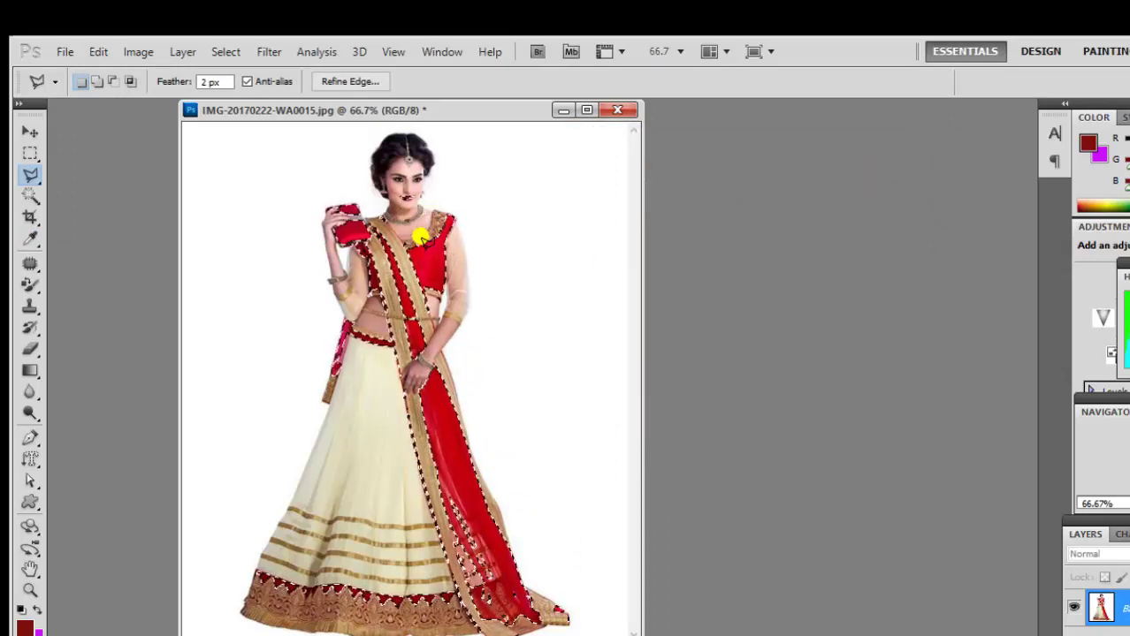
# Subtract the face from the Reds selection with a Rectangular Marquee in subtract mode
pyautogui.click(27, 153)
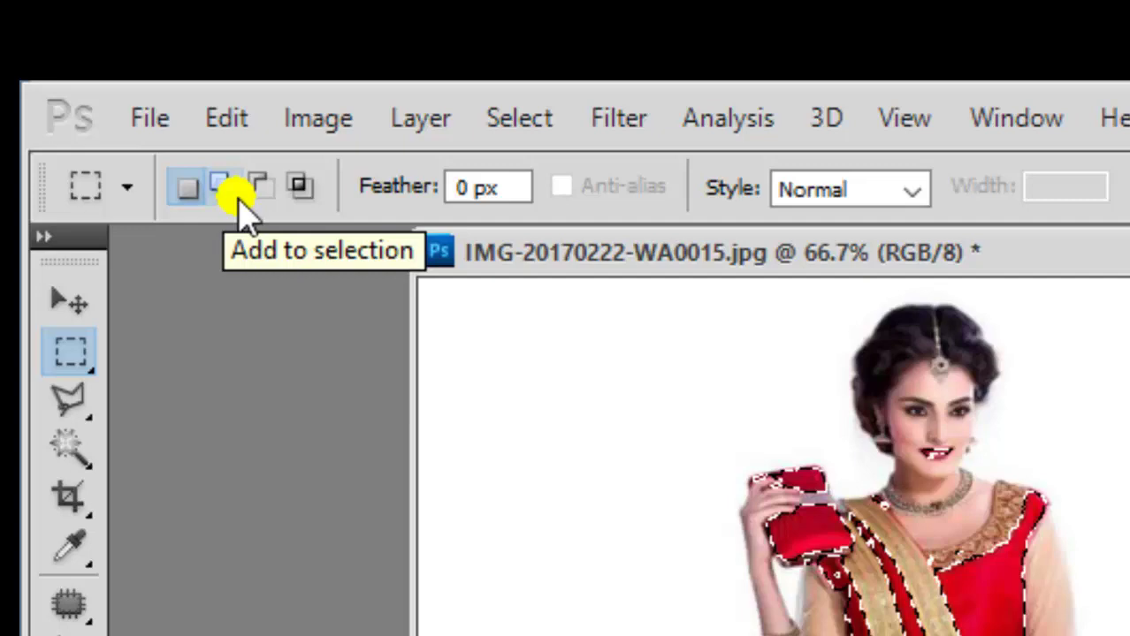
pyautogui.click(258, 186)
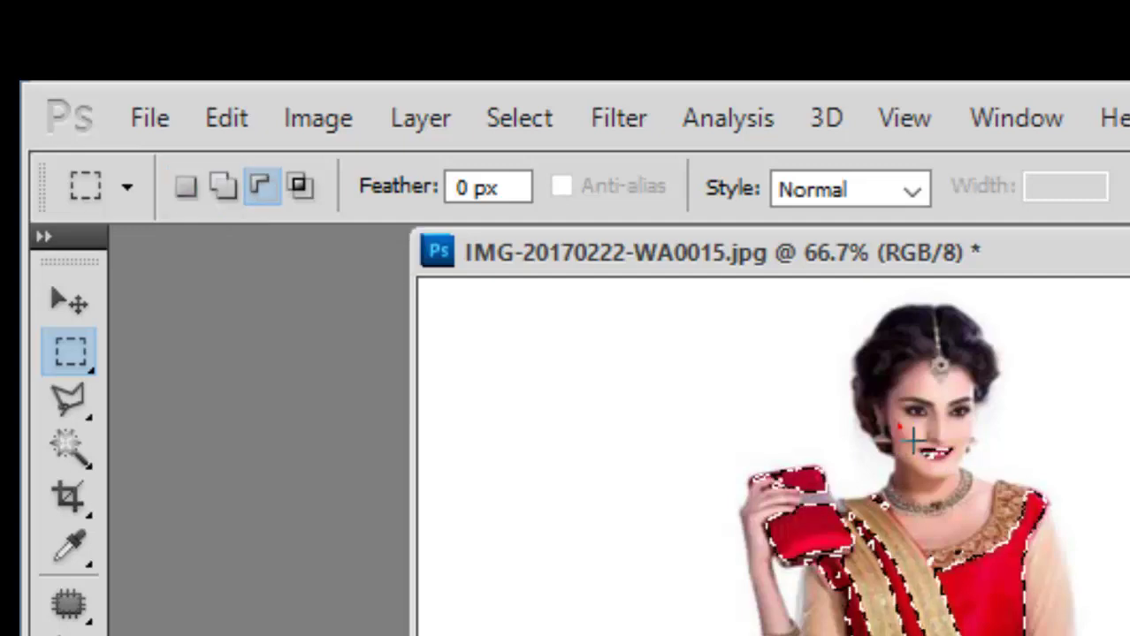
pyautogui.moveTo(900, 429); pyautogui.dragTo(970, 487)
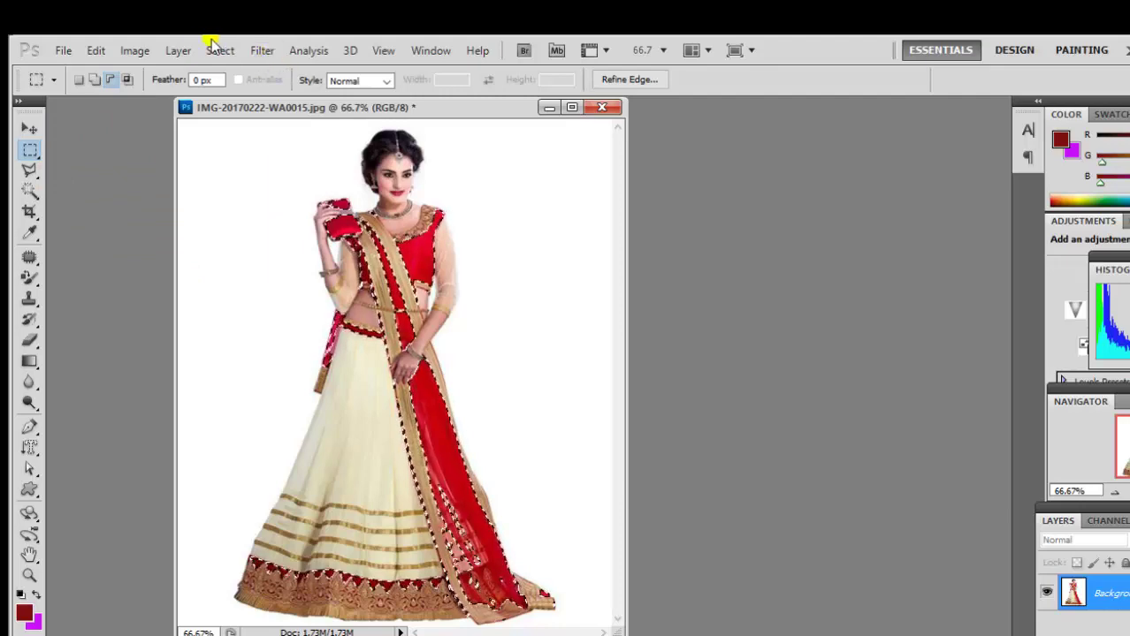
# Shift the selected red fabric's hue by +126 to green with Hue/Saturation
pyautogui.click(136, 53)
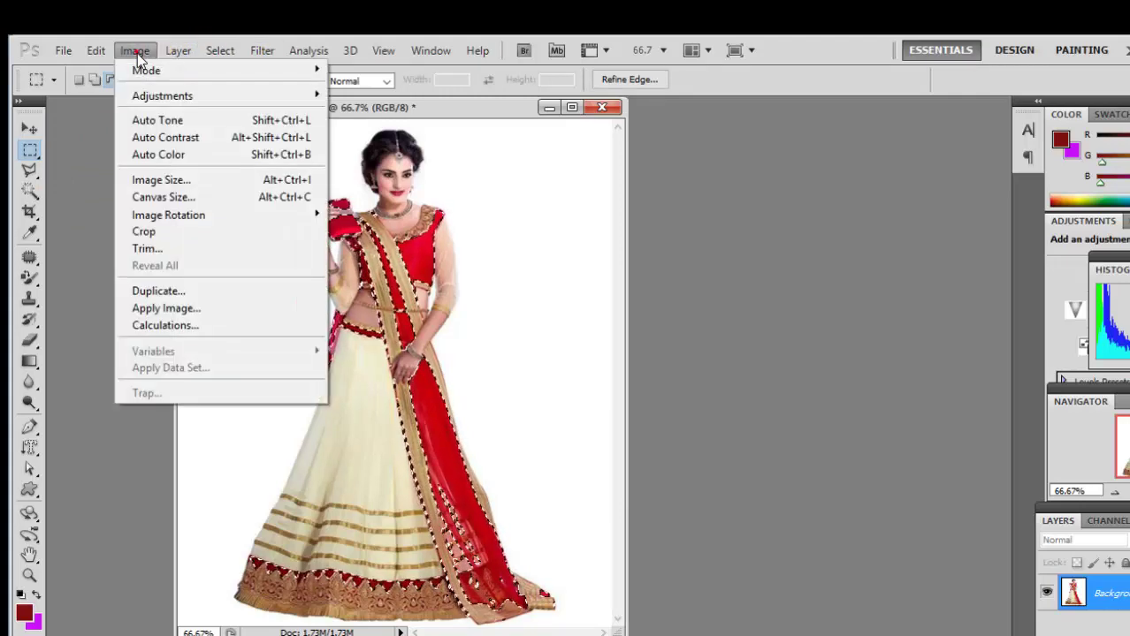
pyautogui.click(152, 94)
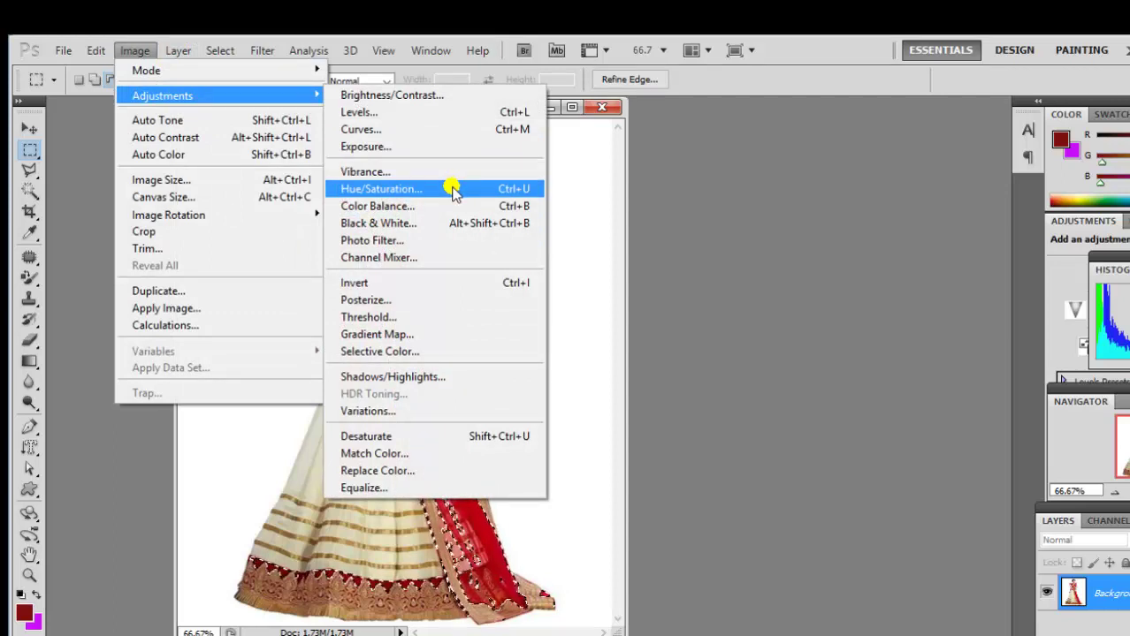
pyautogui.click(452, 190)
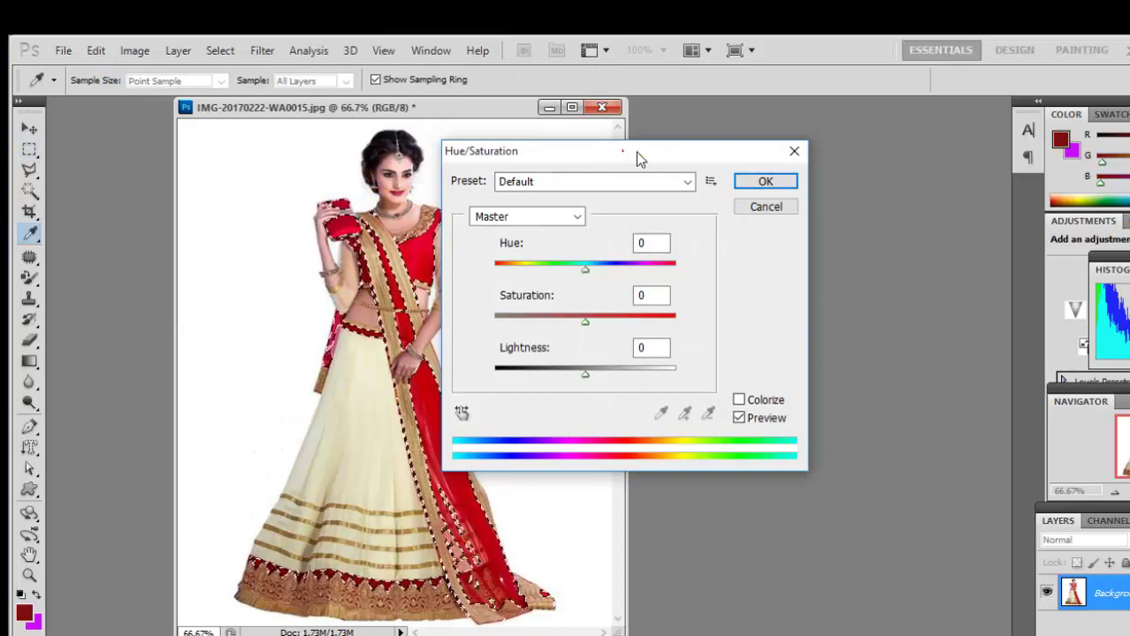
pyautogui.moveTo(622, 155); pyautogui.dragTo(749, 155)
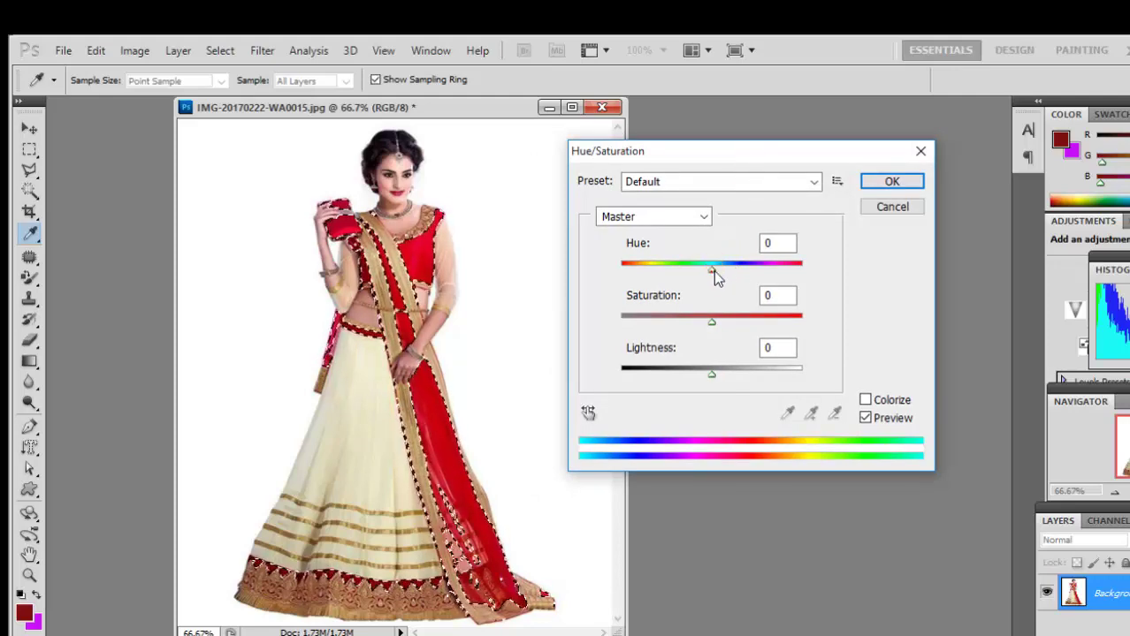
pyautogui.moveTo(713, 272)
pyautogui.mouseDown()
pyautogui.moveTo(730, 268)
pyautogui.moveTo(631, 267)
pyautogui.moveTo(706, 268)
pyautogui.moveTo(748, 293)
pyautogui.moveTo(783, 281)
pyautogui.moveTo(617, 265)
pyautogui.moveTo(783, 268)
pyautogui.mouseUp()
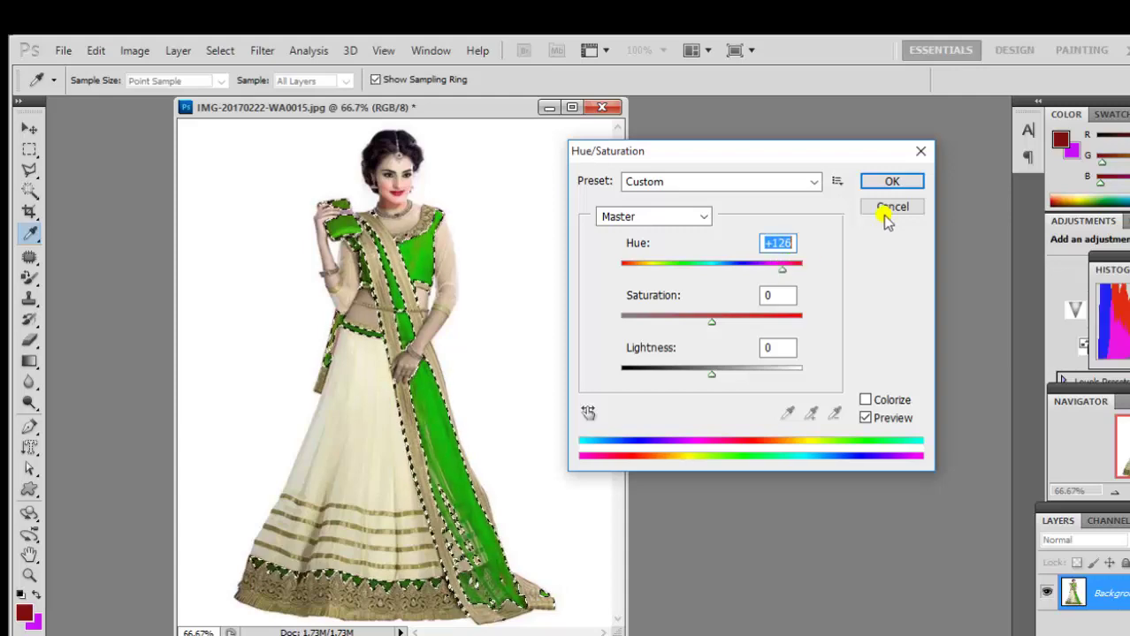
pyautogui.click(889, 182)
# Deselect the green-recoloured garment and shift the document window down and right
pyautogui.press('m')
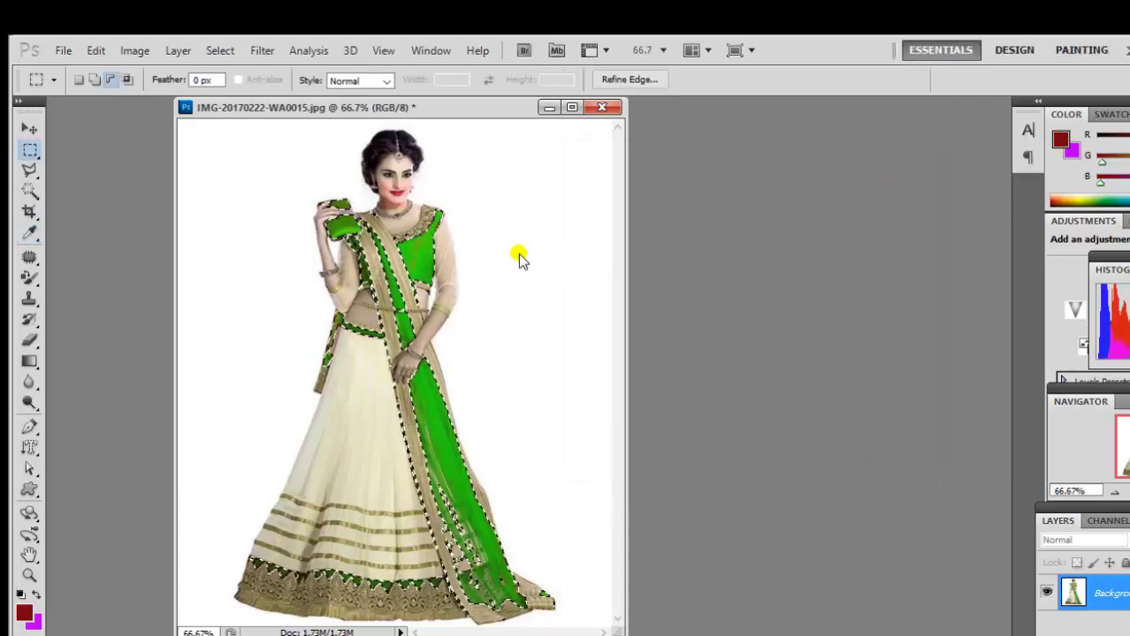
pyautogui.hotkey('ctrl', 'd')
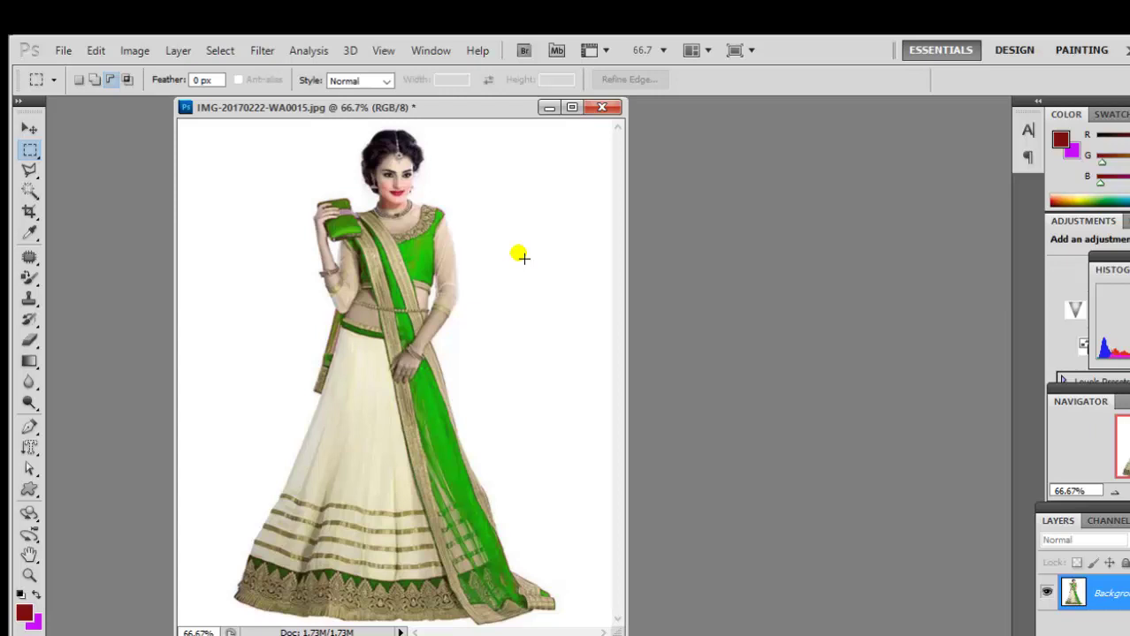
pyautogui.click(221, 52)
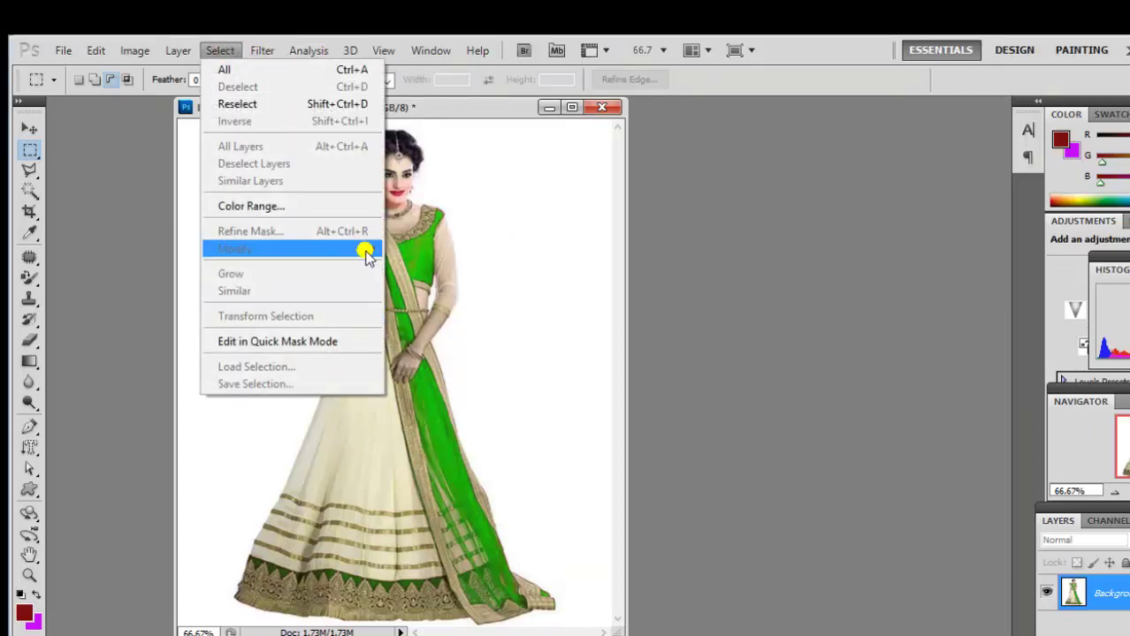
pyautogui.click(496, 111)
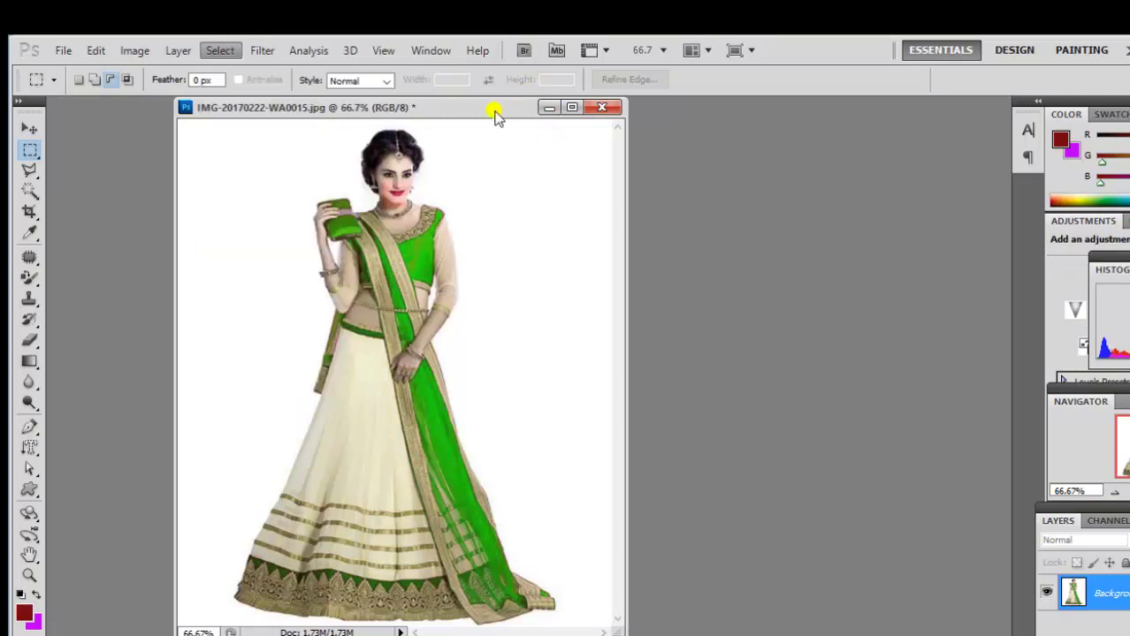
pyautogui.moveTo(496, 112)
pyautogui.mouseDown()
pyautogui.moveTo(586, 177)
pyautogui.moveTo(544, 126)
pyautogui.mouseUp()
# Open and close the Select menu unused, then pick the Move tool
pyautogui.click(584, 232)
pyautogui.click(347, 326)
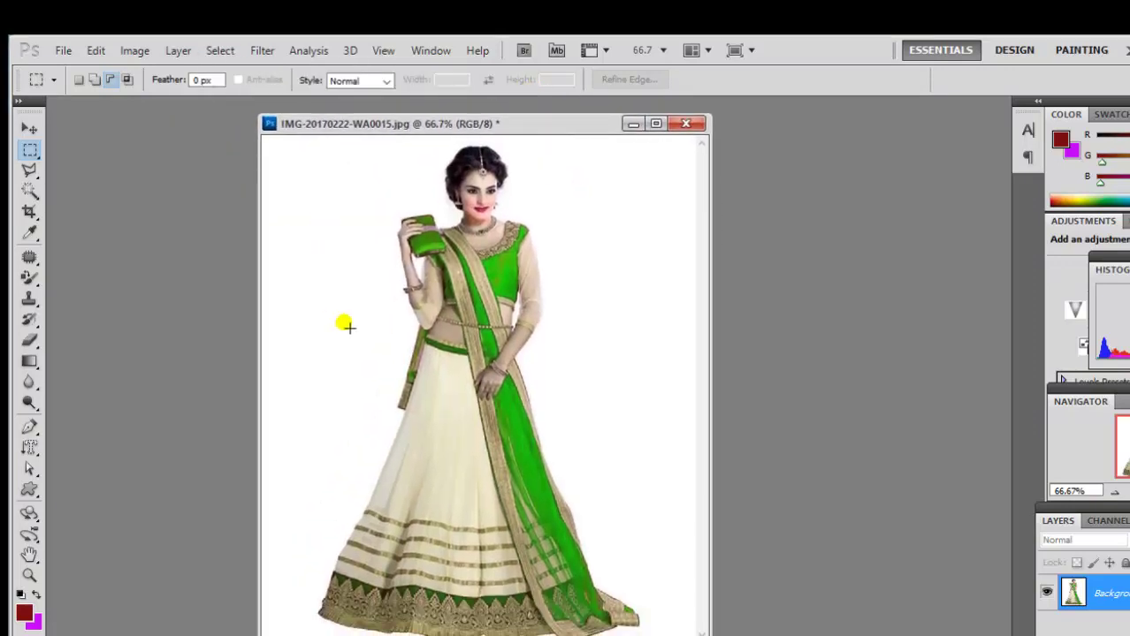
pyautogui.click(221, 52)
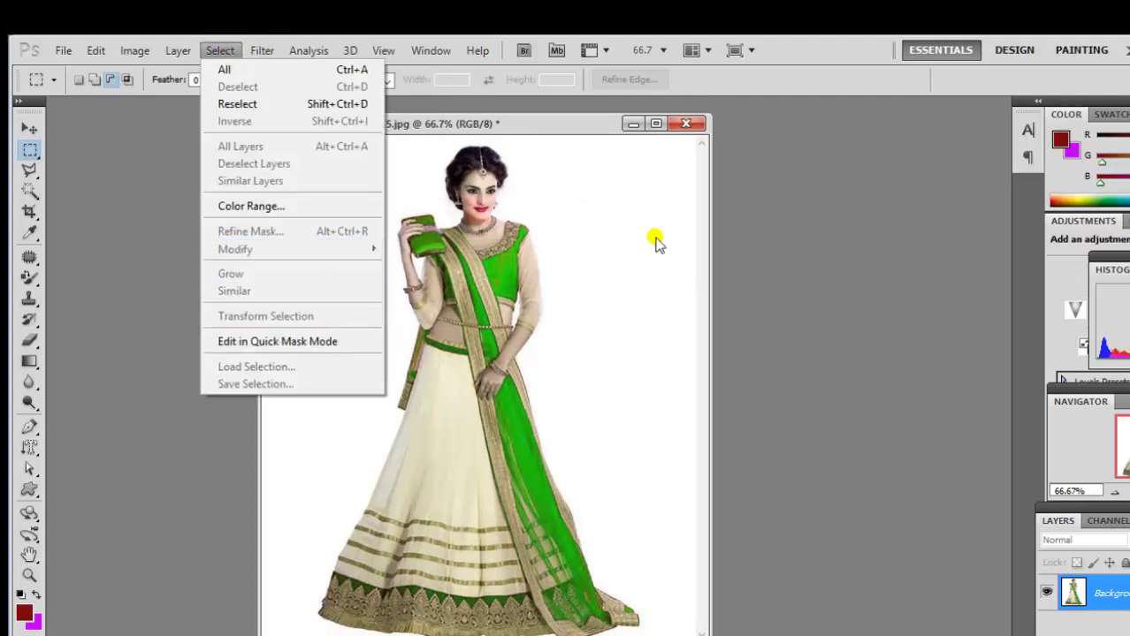
pyautogui.click(787, 266)
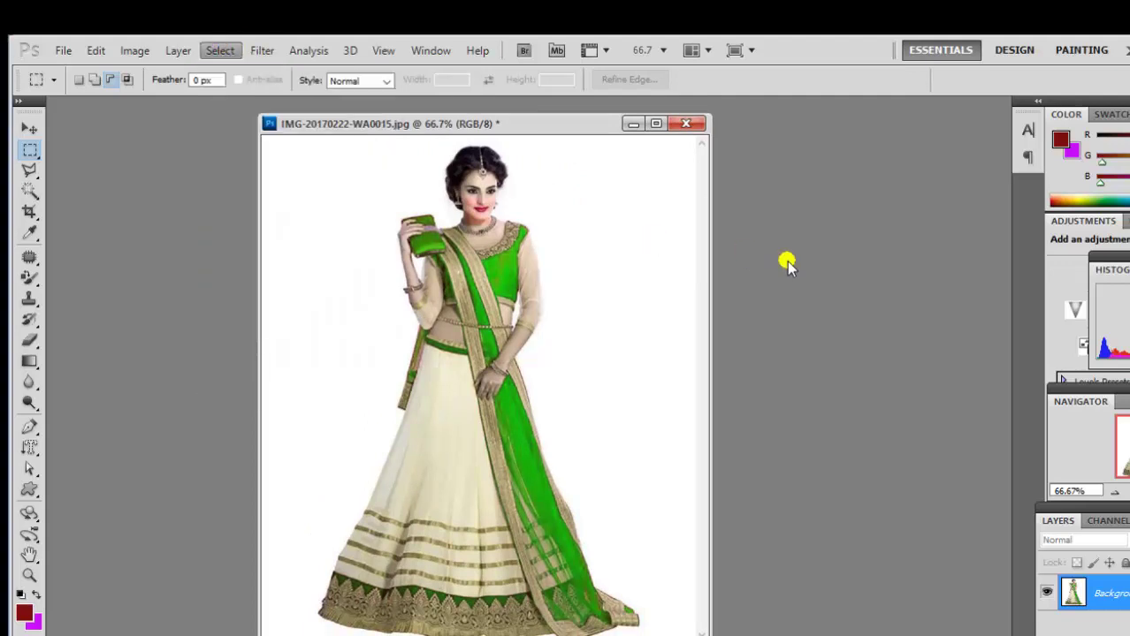
pyautogui.click(30, 129)
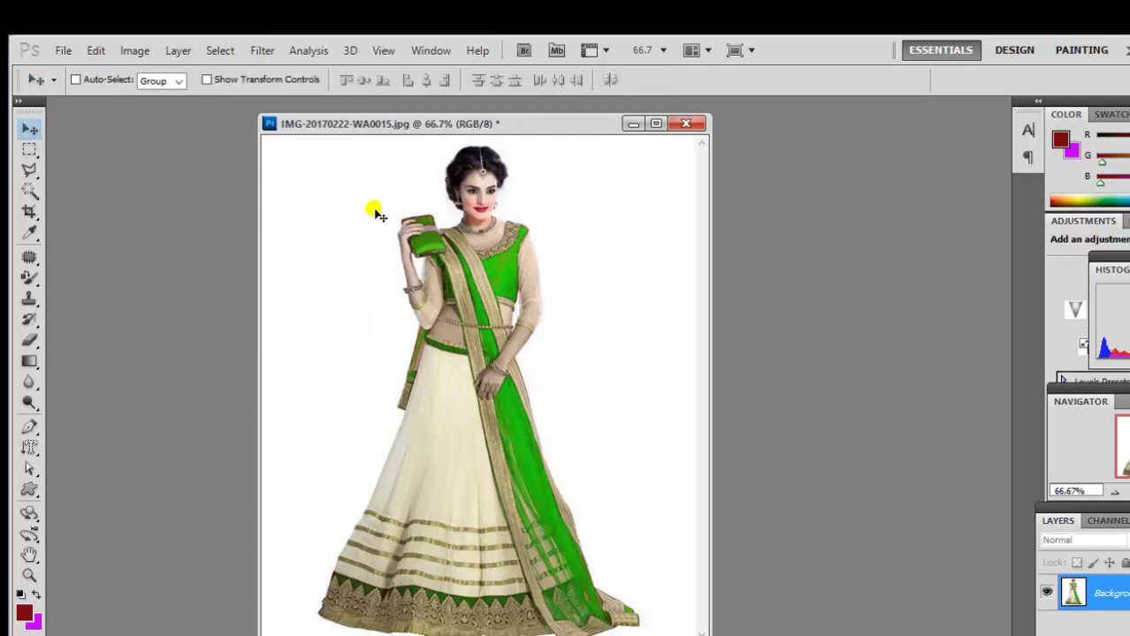
# Dismiss the locked-layer warning and convert the Background into editable Layer 0
pyautogui.click(392, 249)
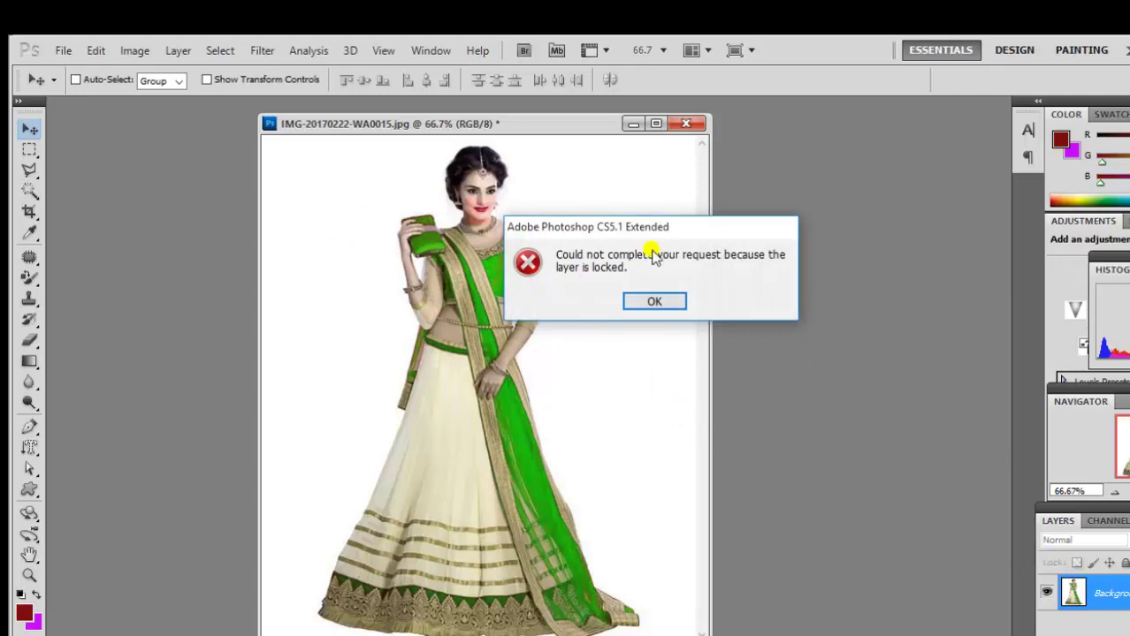
pyautogui.click(677, 298)
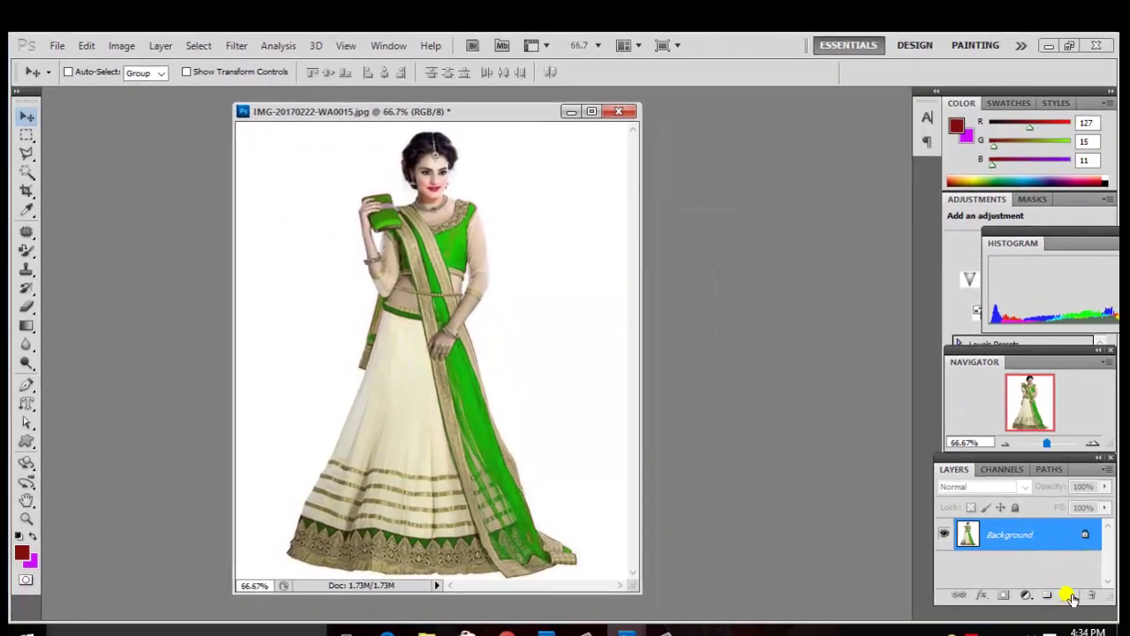
pyautogui.doubleClick(1092, 541)
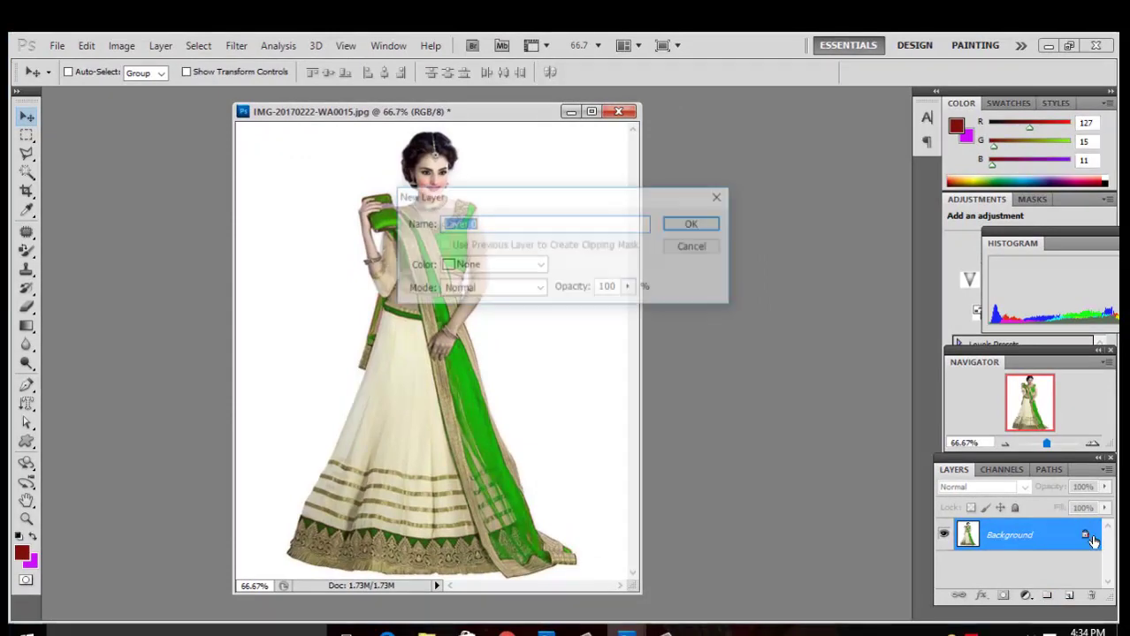
pyautogui.click(695, 225)
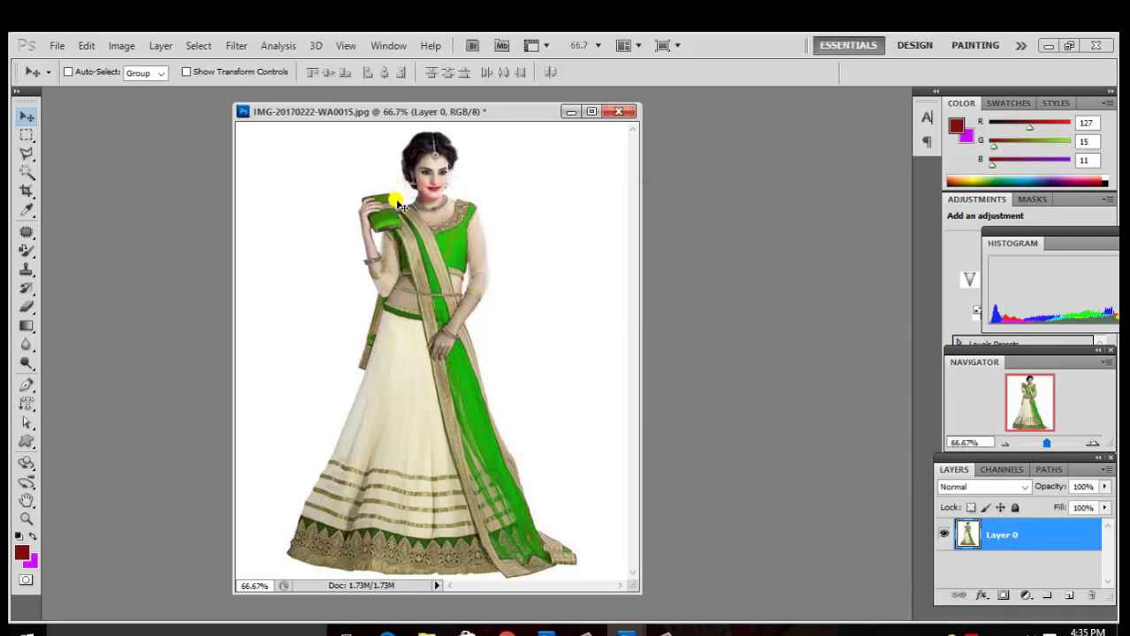
pyautogui.click(199, 45)
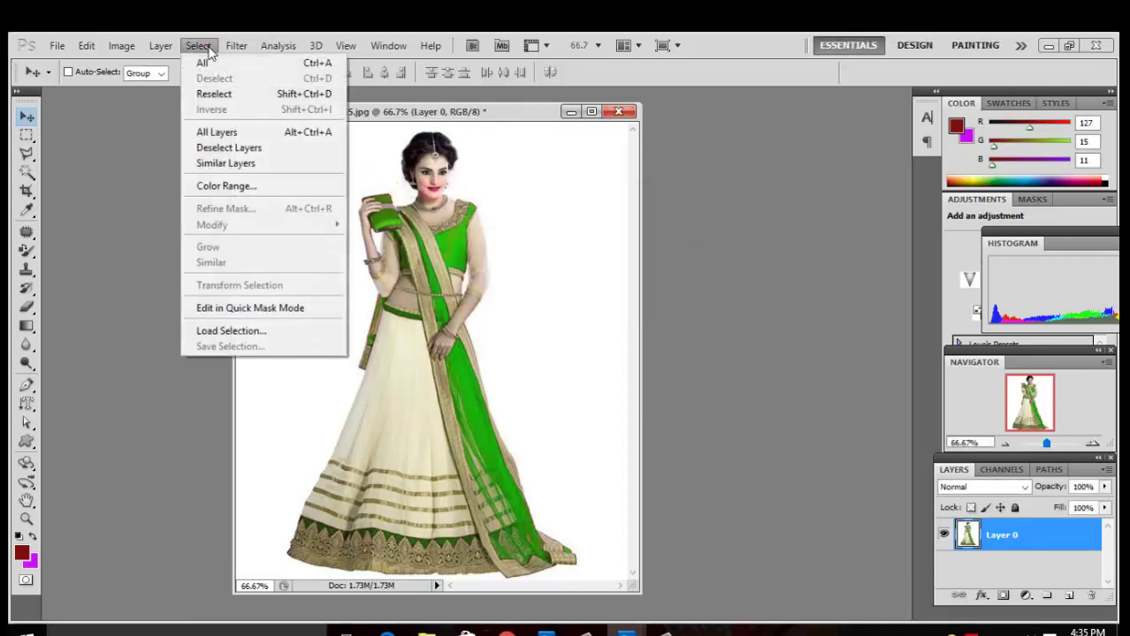
pyautogui.click(130, 154)
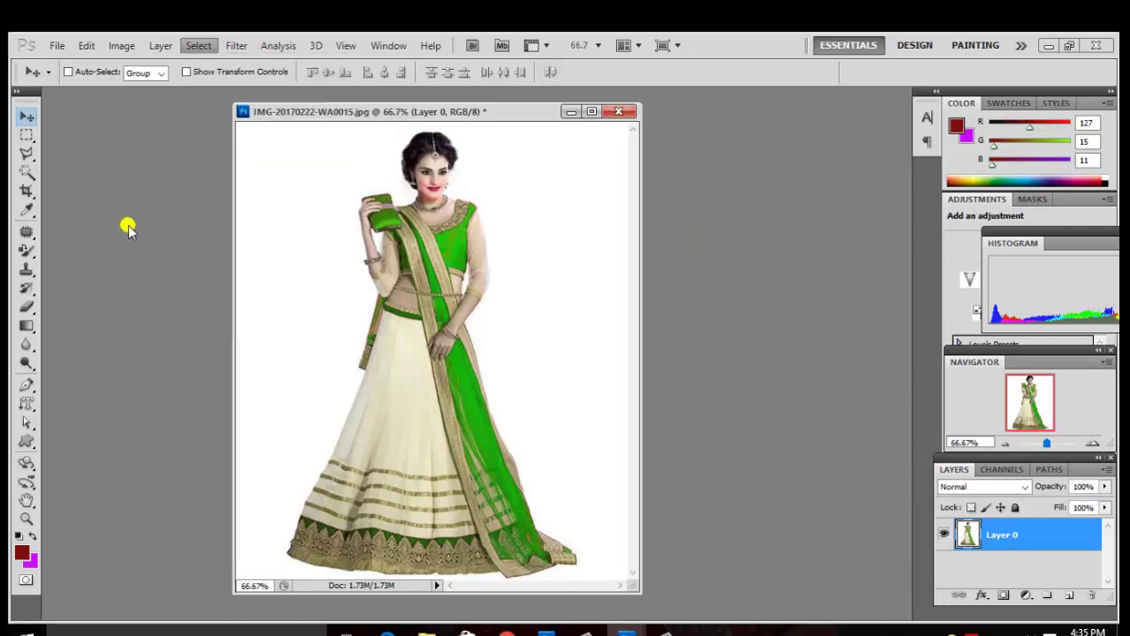
# Select the entire canvas with Ctrl+A, then open the Select menu
pyautogui.hotkey('ctrl', 'a')
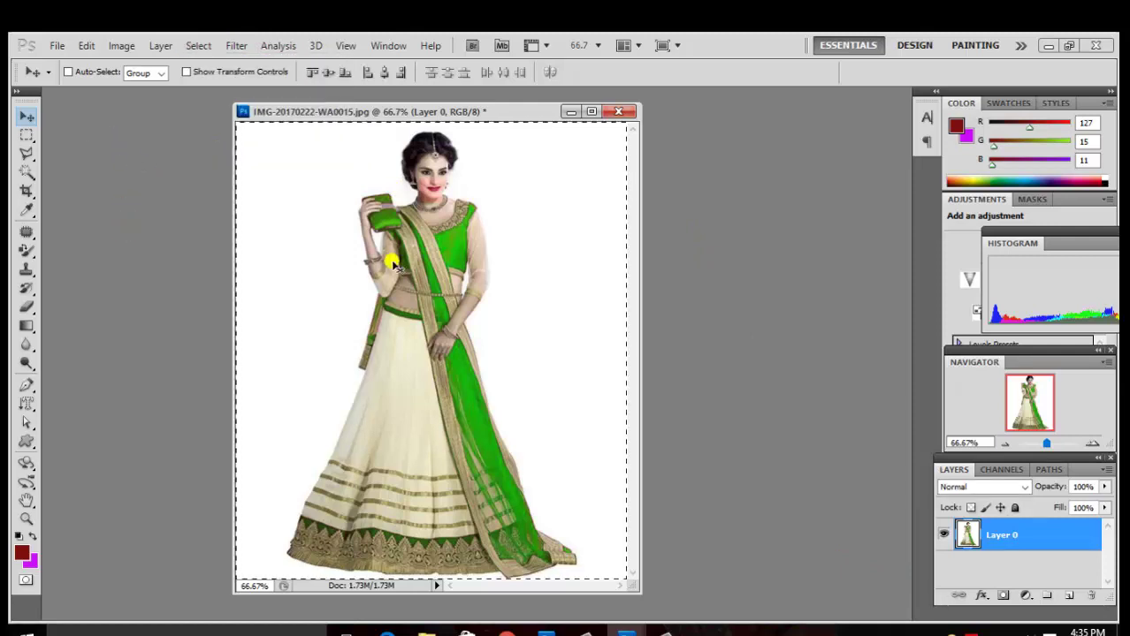
pyautogui.click(203, 46)
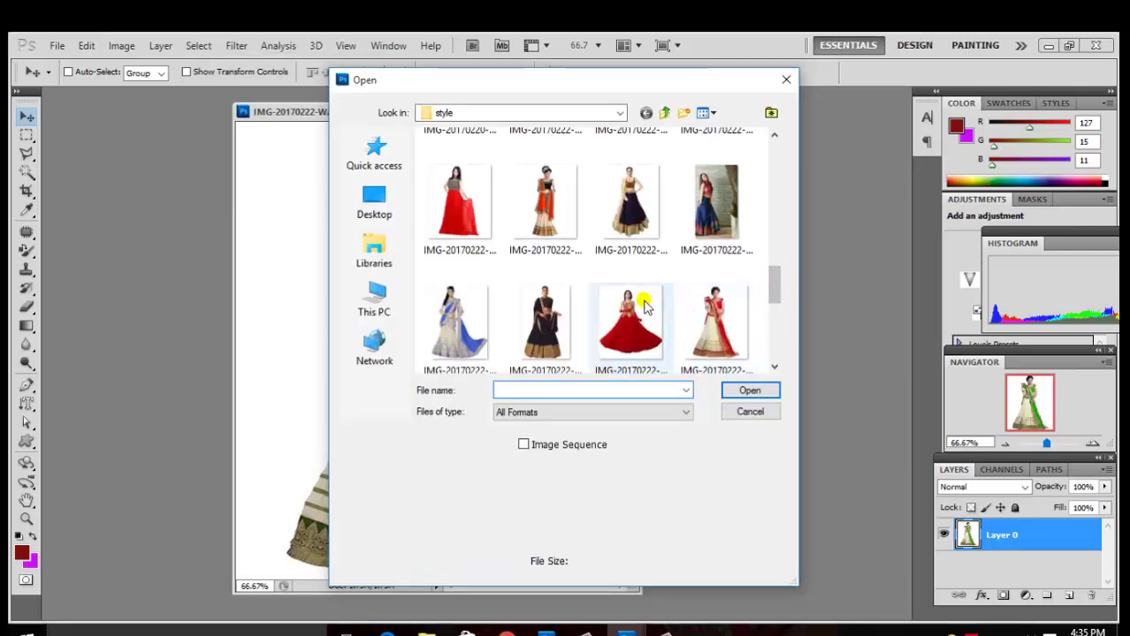
# Open IMG-20170222-WA0014.jpg and select its white background with the Magic Wand
pyautogui.click(644, 305)
pyautogui.doubleClick(644, 306)
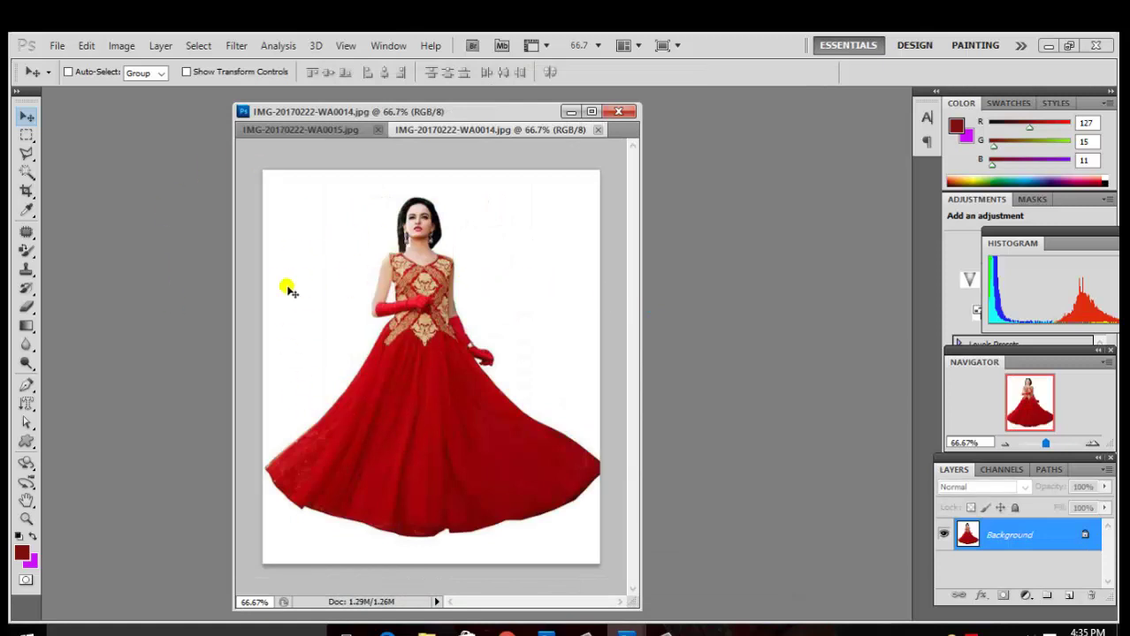
pyautogui.click(26, 170)
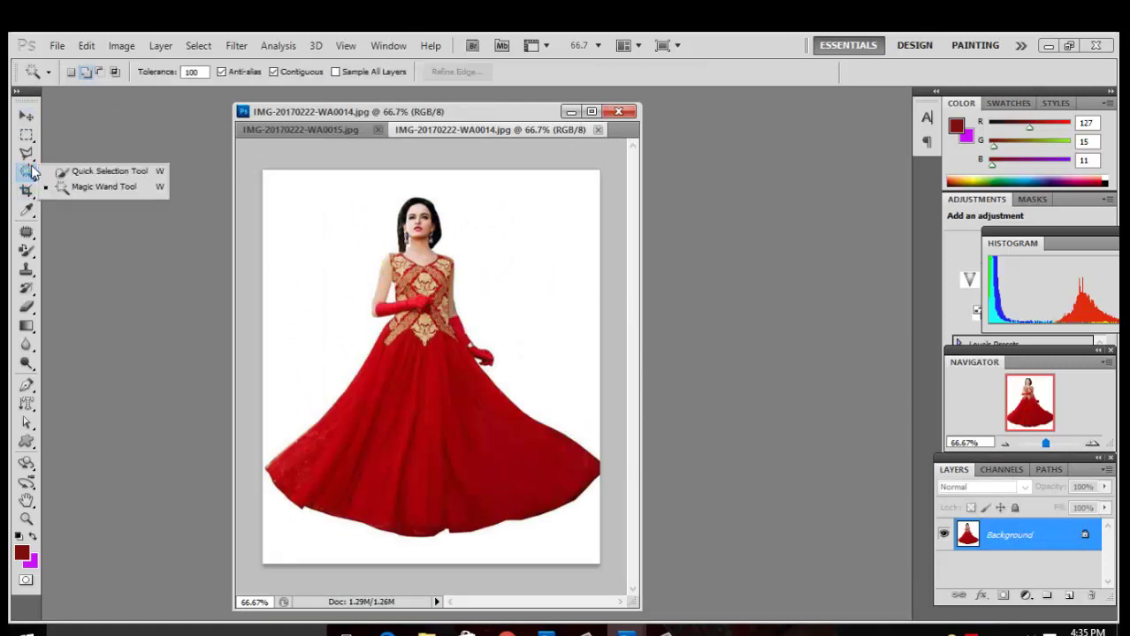
pyautogui.click(69, 188)
pyautogui.click(298, 245)
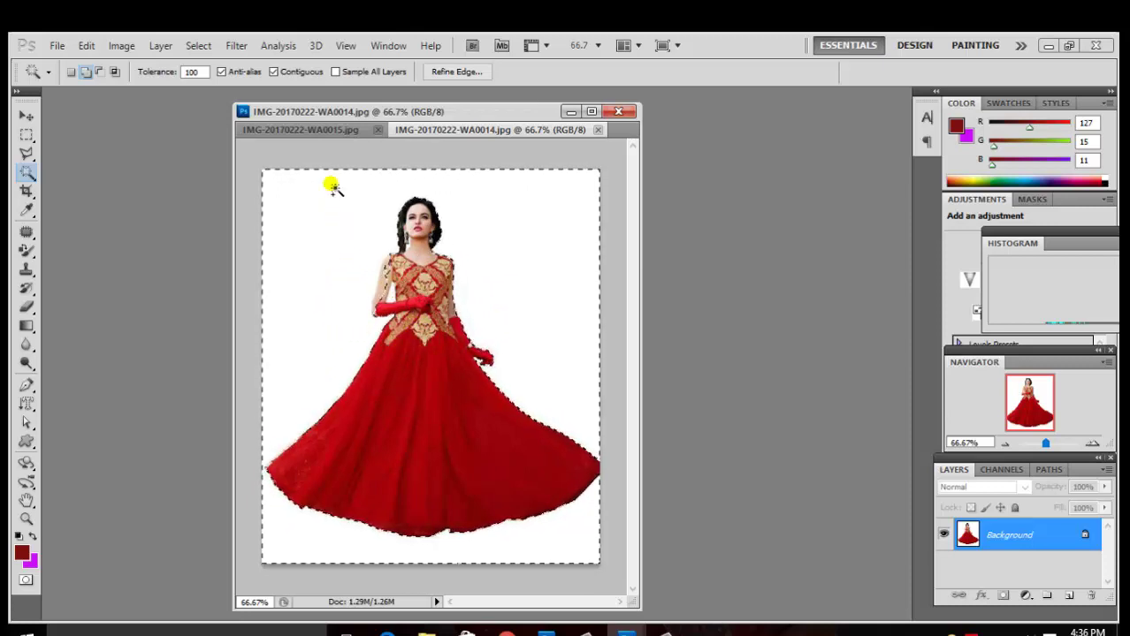
# Set Magic Wand tolerance to 50 and reselect the white background around the gown
pyautogui.click(191, 72)
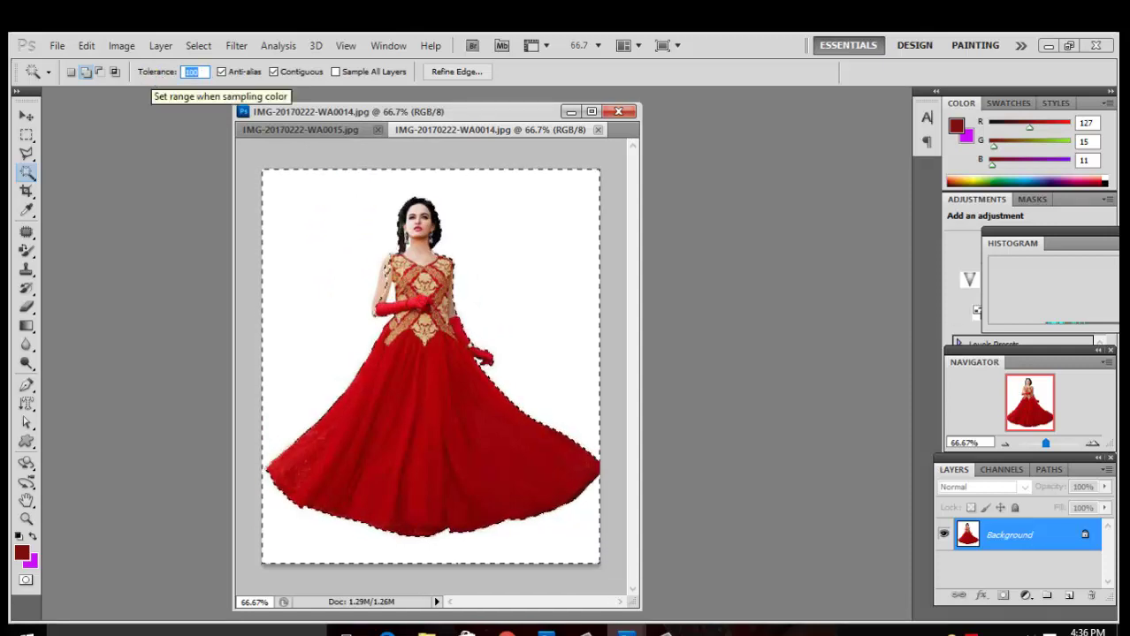
pyautogui.write('50')
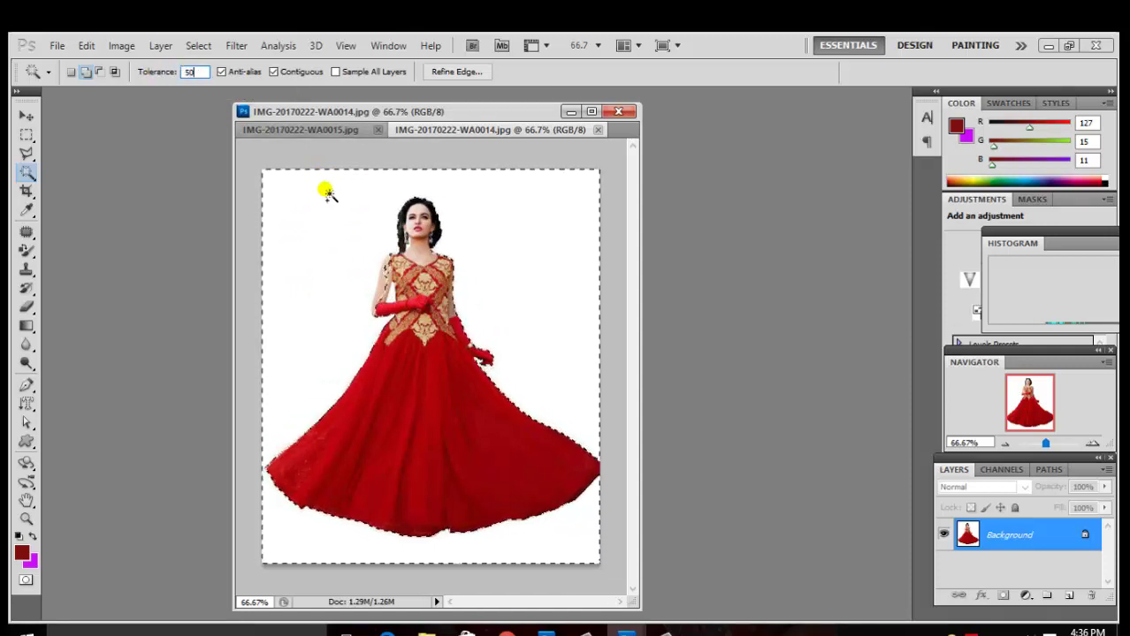
pyautogui.click(385, 156)
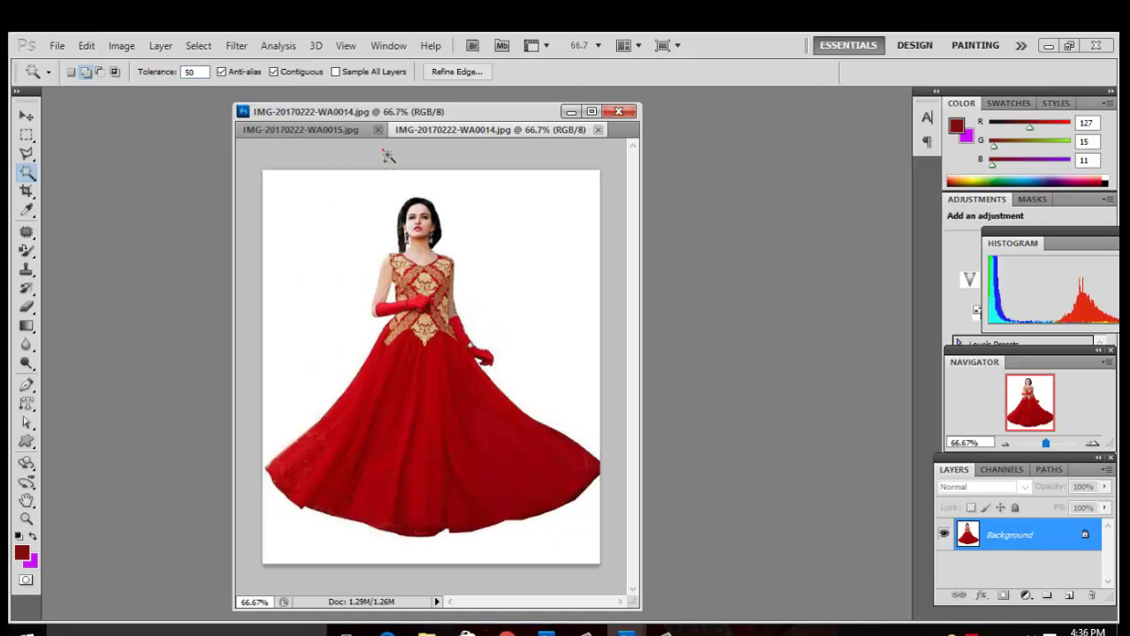
pyautogui.click(340, 218)
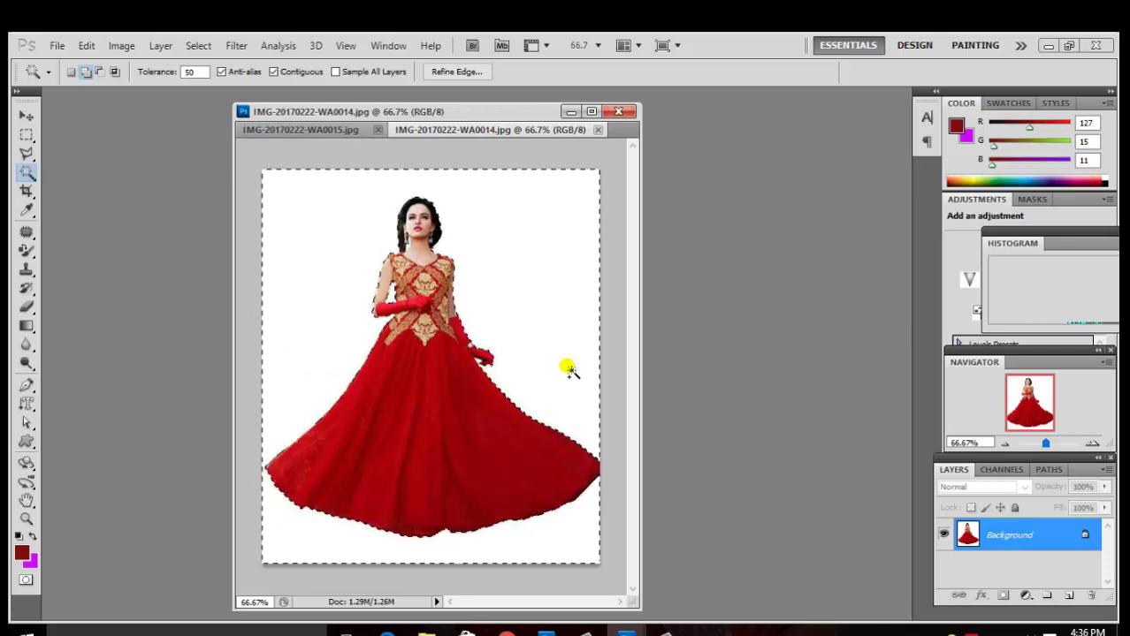
pyautogui.click(124, 47)
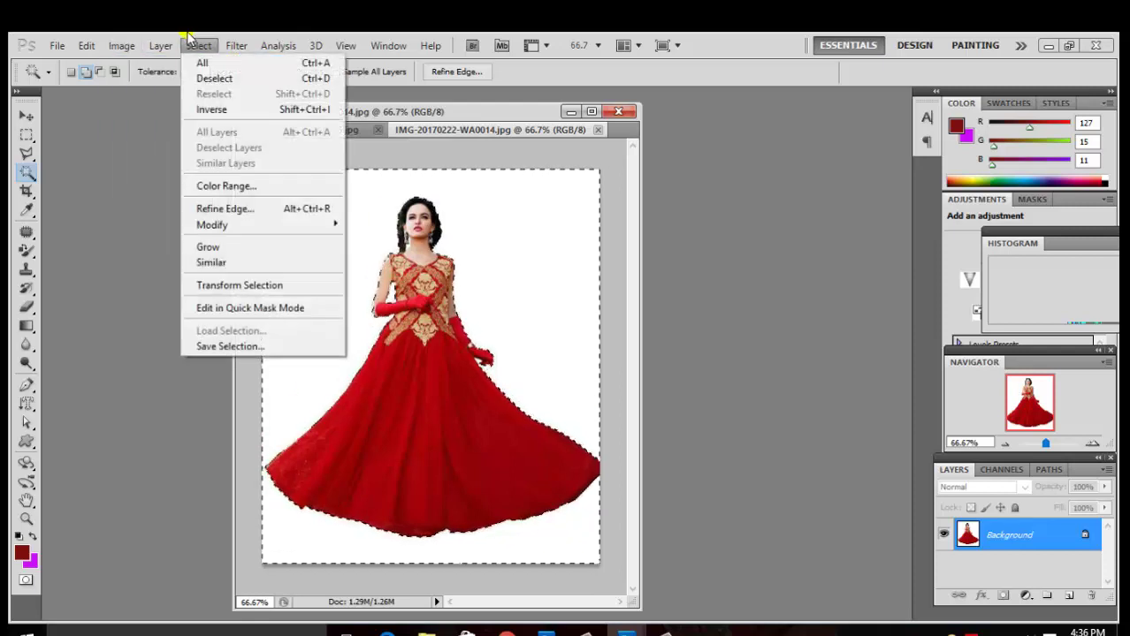
pyautogui.moveTo(198, 46)
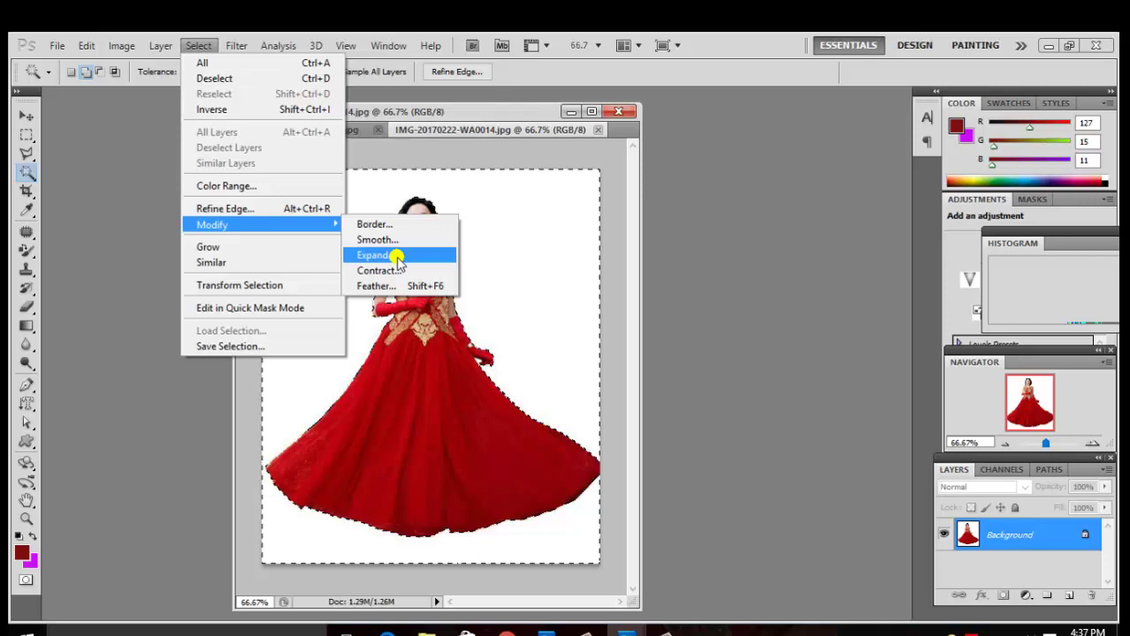
# Toggle Select > Inverse until only the gowned woman is selected, then open Select > Modify
pyautogui.click(308, 113)
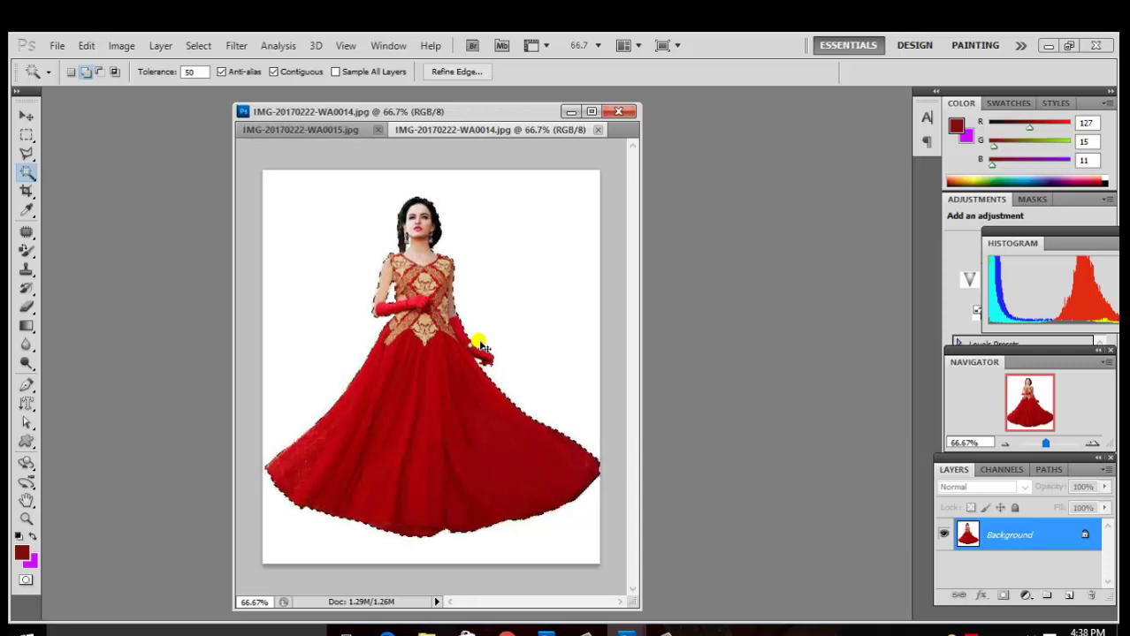
pyautogui.hotkey('ctrl', 'shift', 'i')
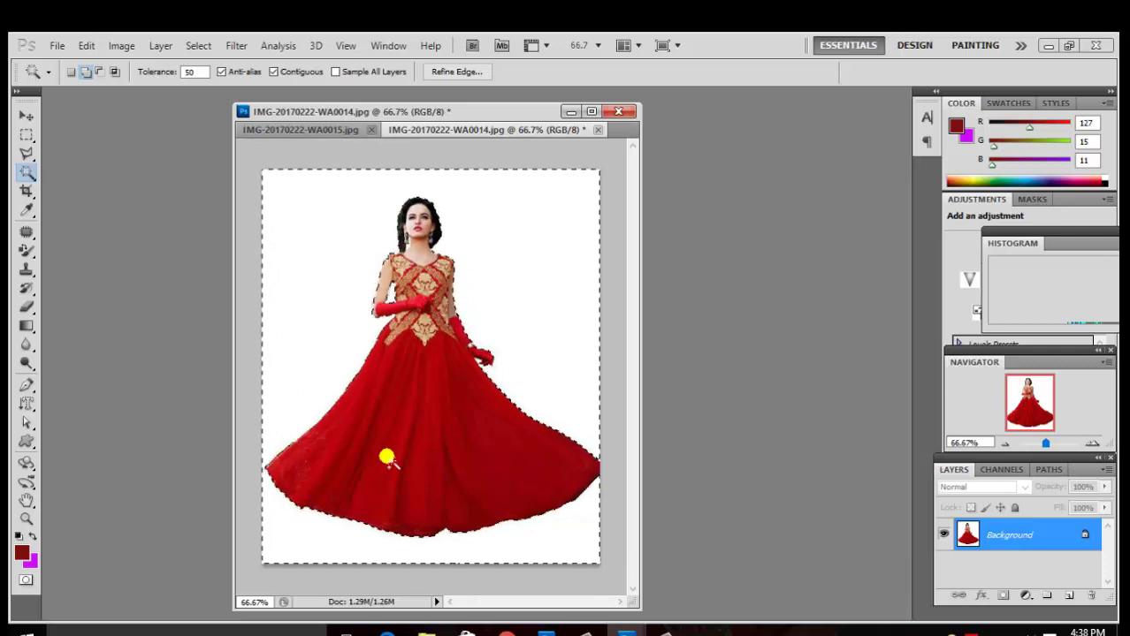
pyautogui.click(198, 45)
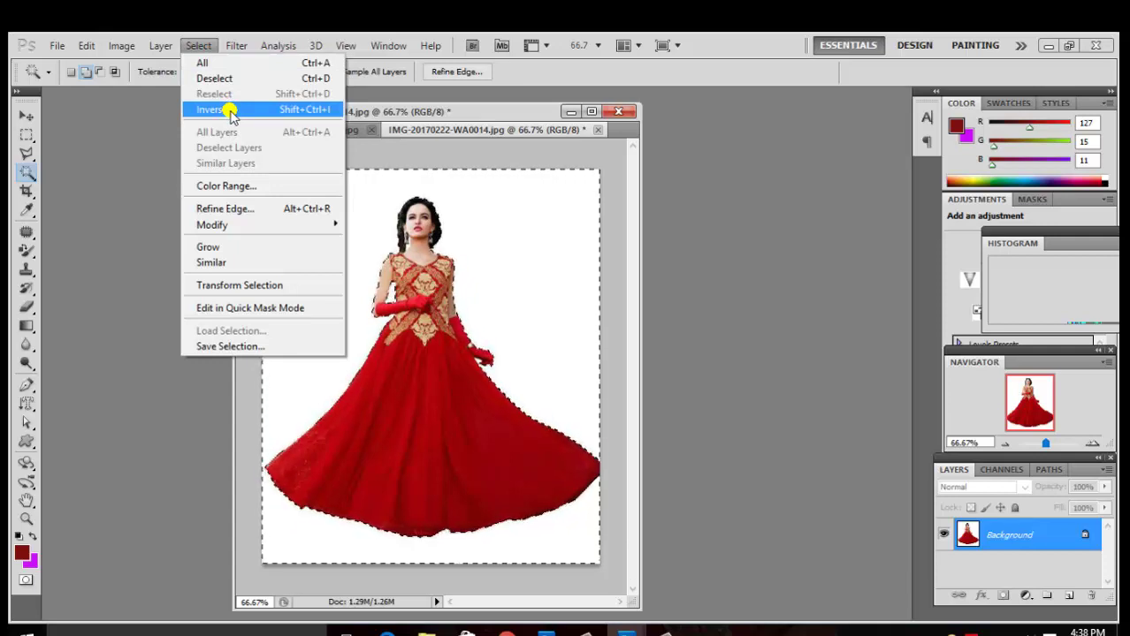
pyautogui.click(230, 110)
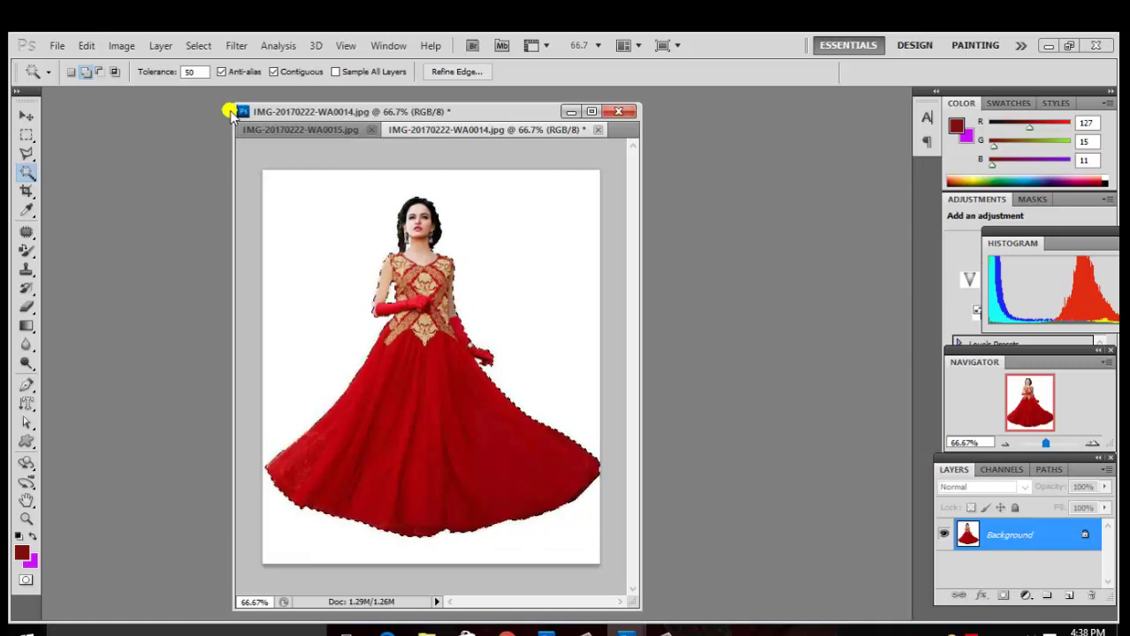
pyautogui.click(194, 46)
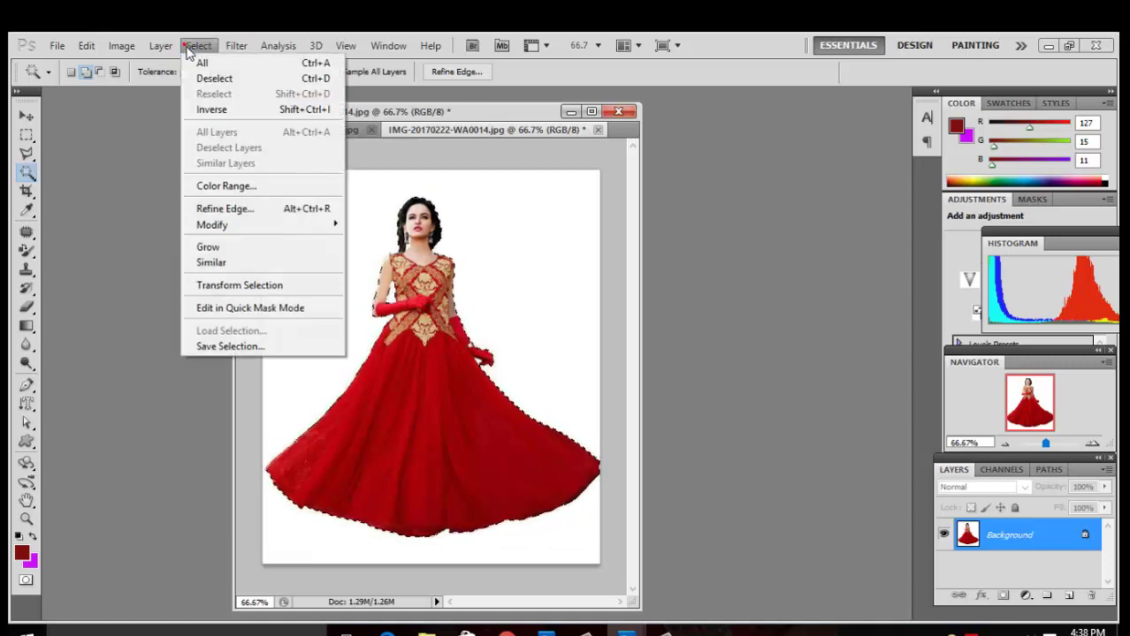
pyautogui.moveTo(212, 225)
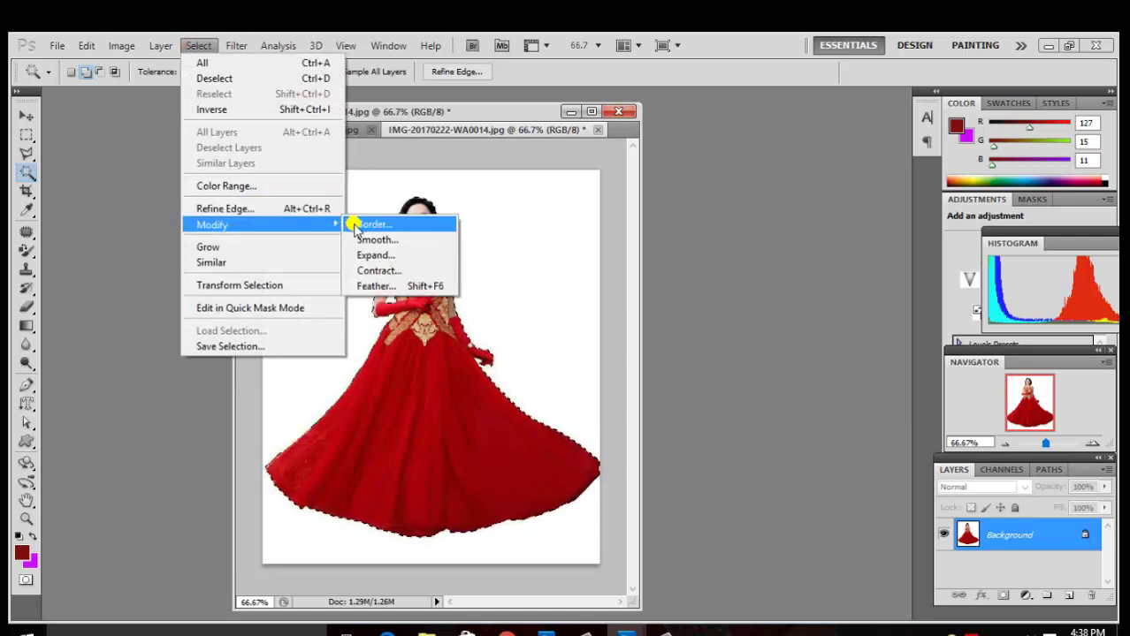
# Try a Border on the selection, deselect, then apply an 8-pixel border instead
pyautogui.click(357, 229)
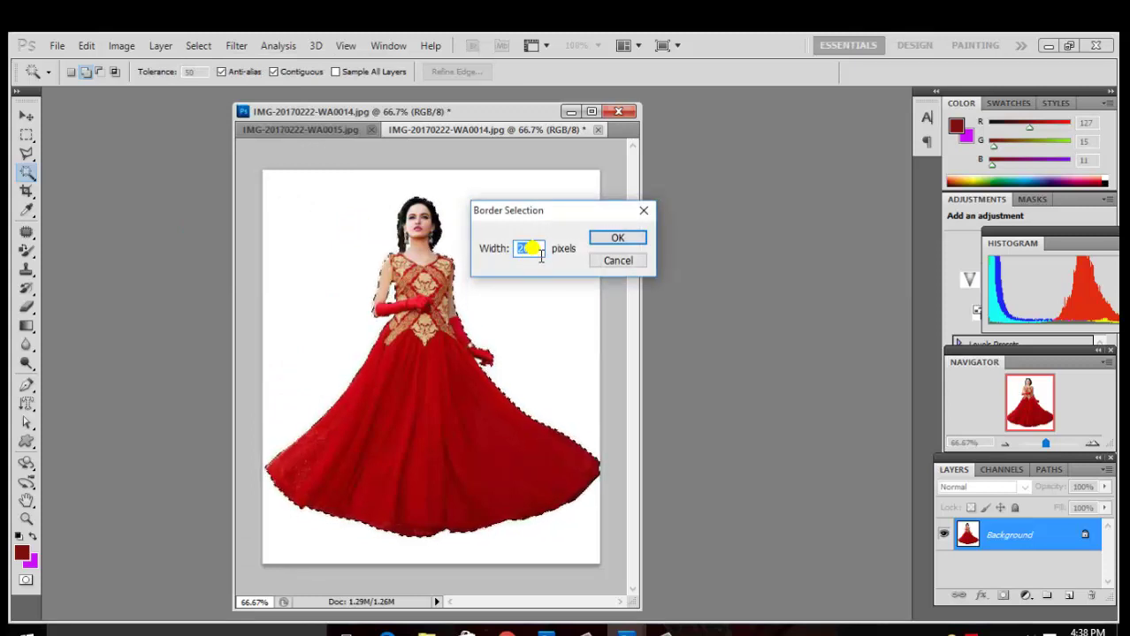
pyautogui.press('Return')
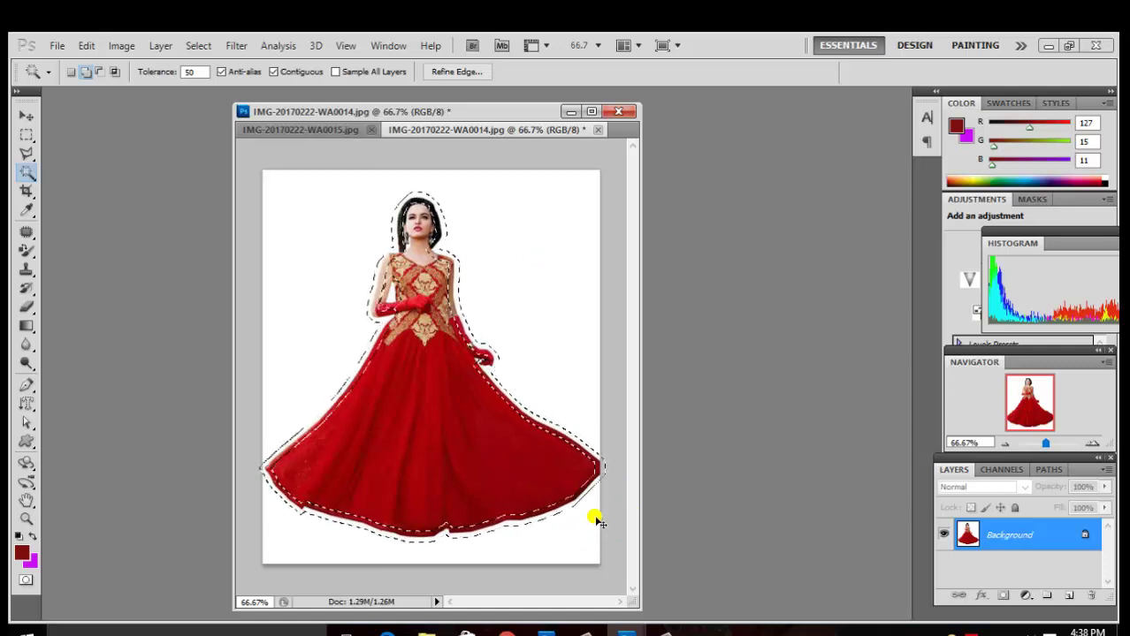
pyautogui.hotkey('ctrl', 'd')
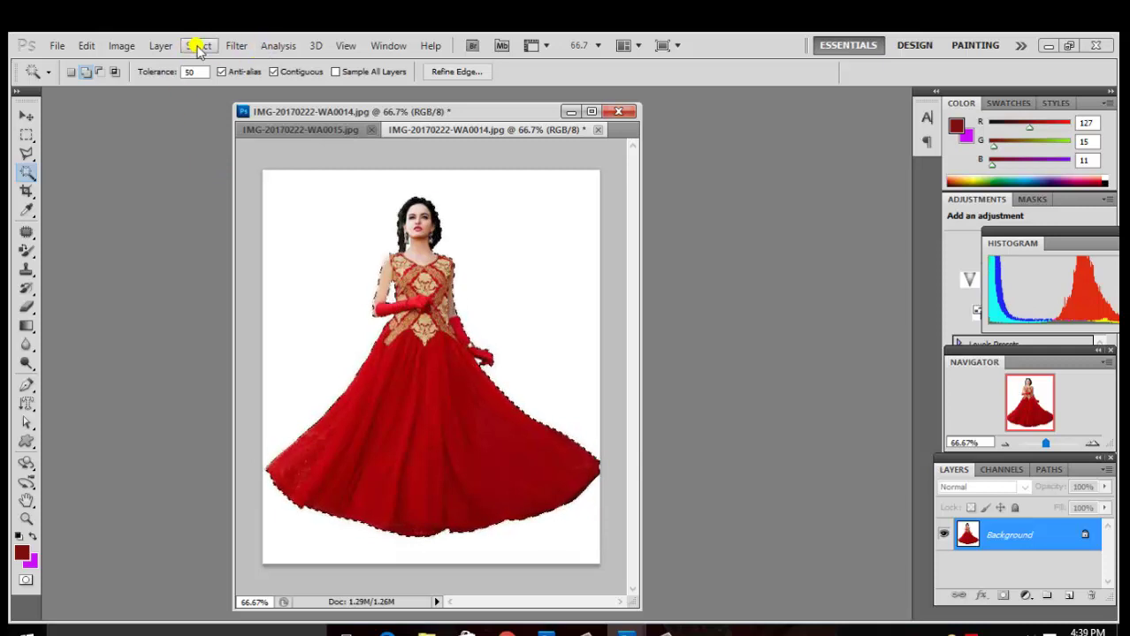
pyautogui.click(199, 46)
pyautogui.moveTo(212, 224)
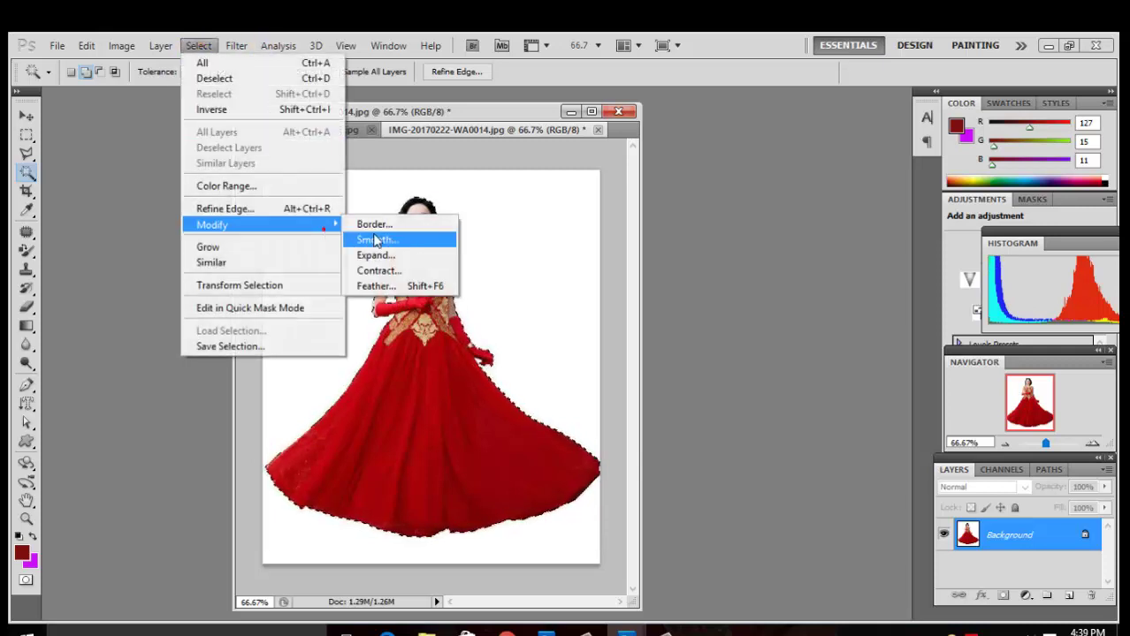
pyautogui.click(374, 223)
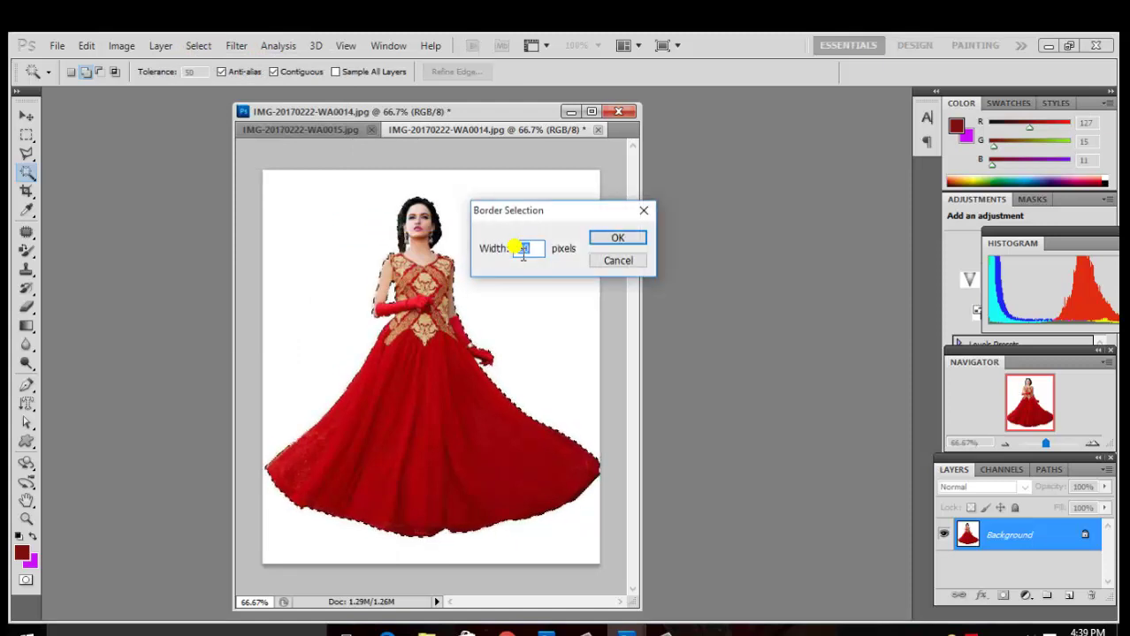
pyautogui.write('8')
pyautogui.press('Return')
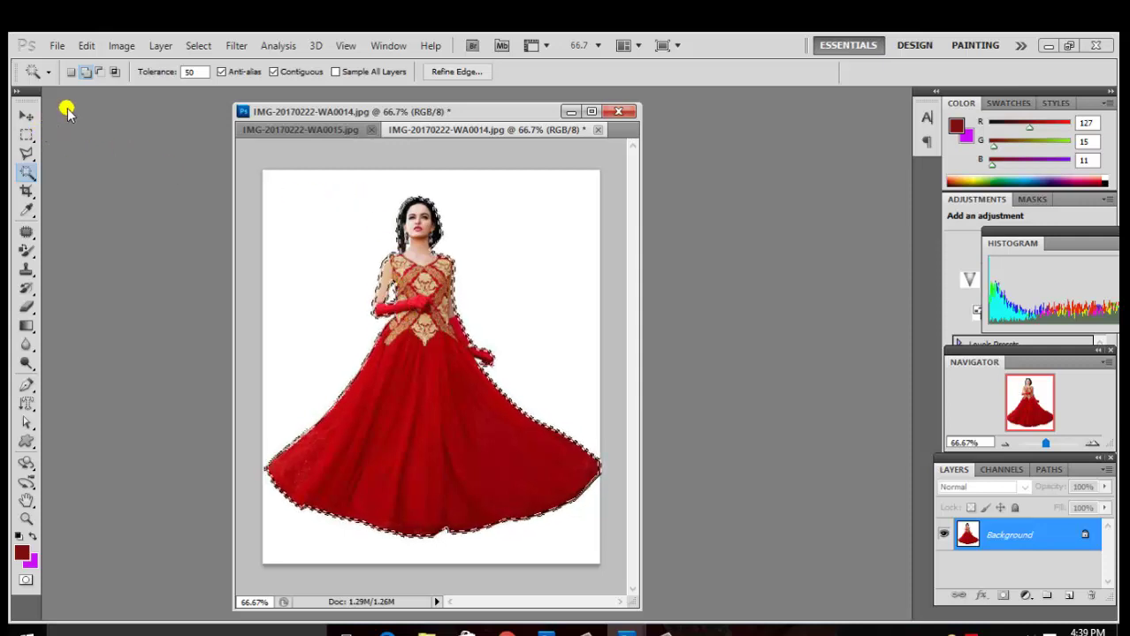
# Subtract and re-add the left arm area with the Magic Wand, then choose the Rectangular Marquee
pyautogui.click(99, 72)
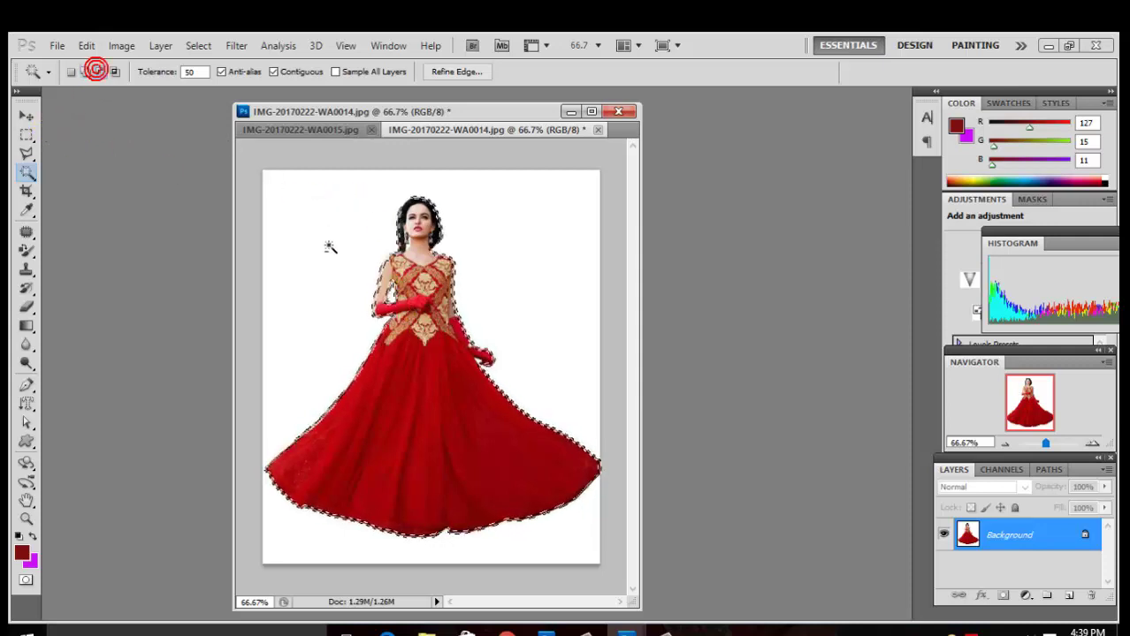
pyautogui.click(393, 296)
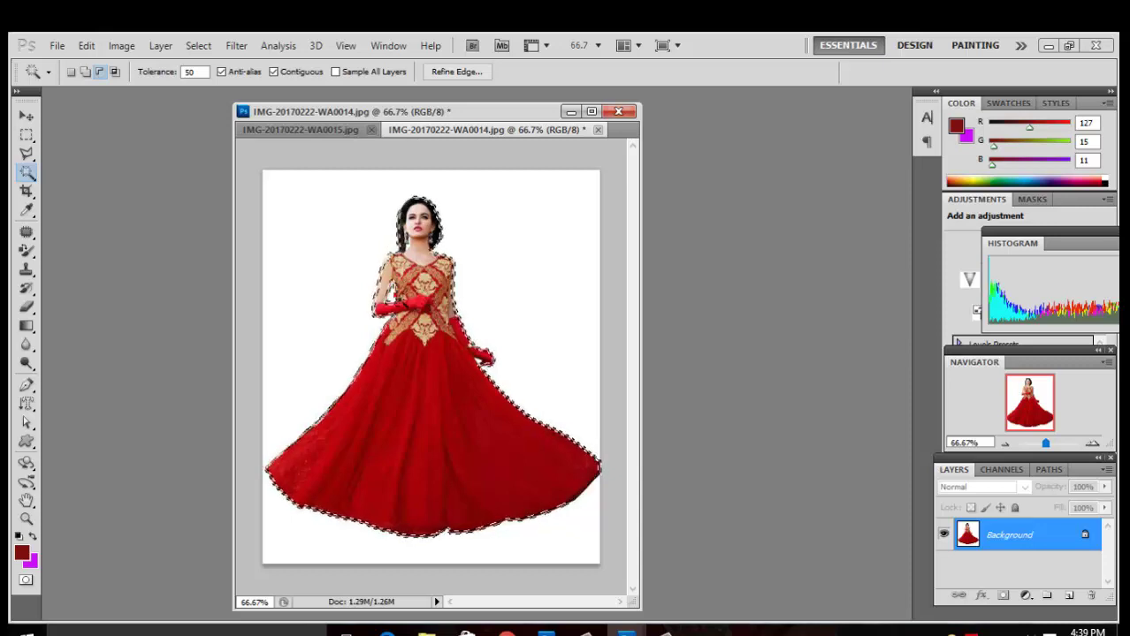
pyautogui.keyDown('shift'); pyautogui.click(393, 295); pyautogui.keyUp('shift')
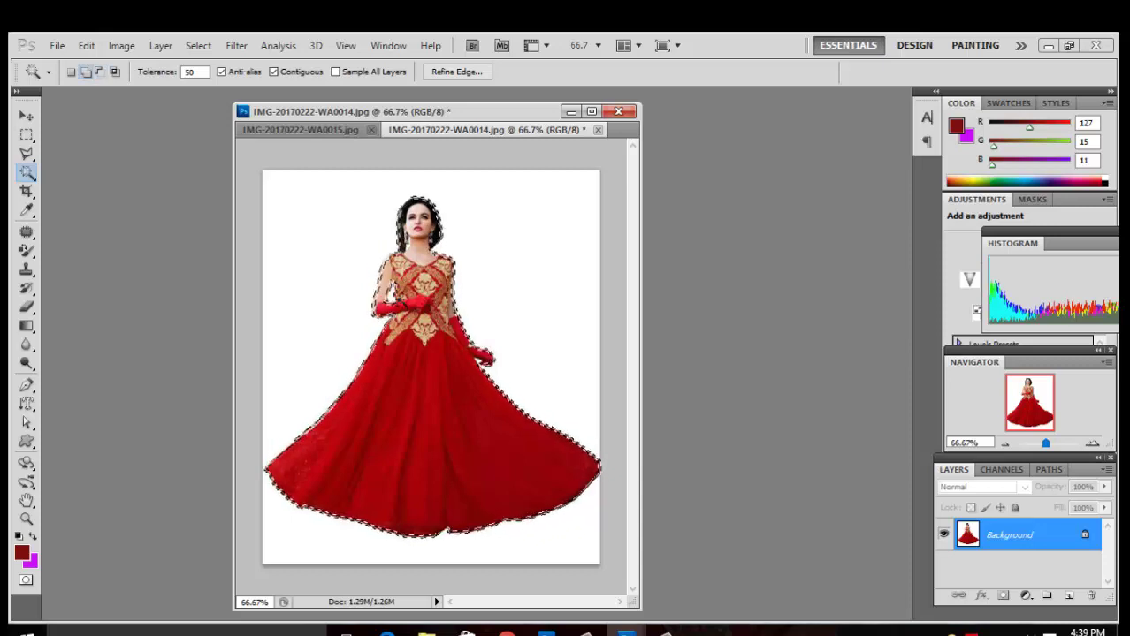
pyautogui.rightClick(26, 135)
pyautogui.click(78, 136)
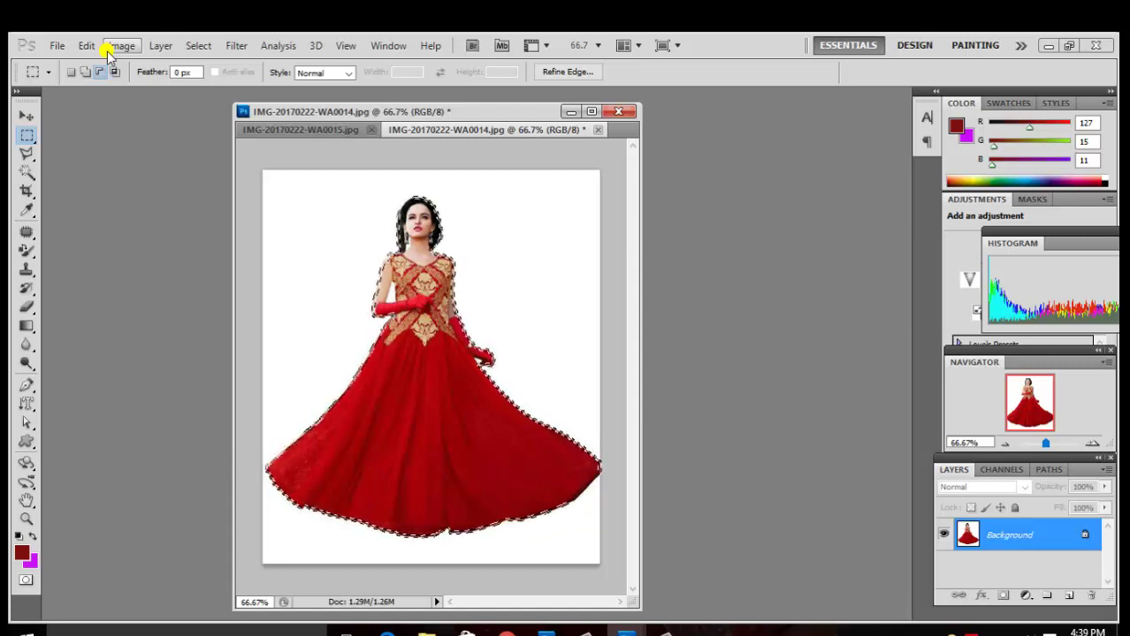
# Switch to the Paint Bucket and set the foreground colour to bright blue (R 6, G 50, B 242)
pyautogui.click(29, 327)
pyautogui.click(51, 324)
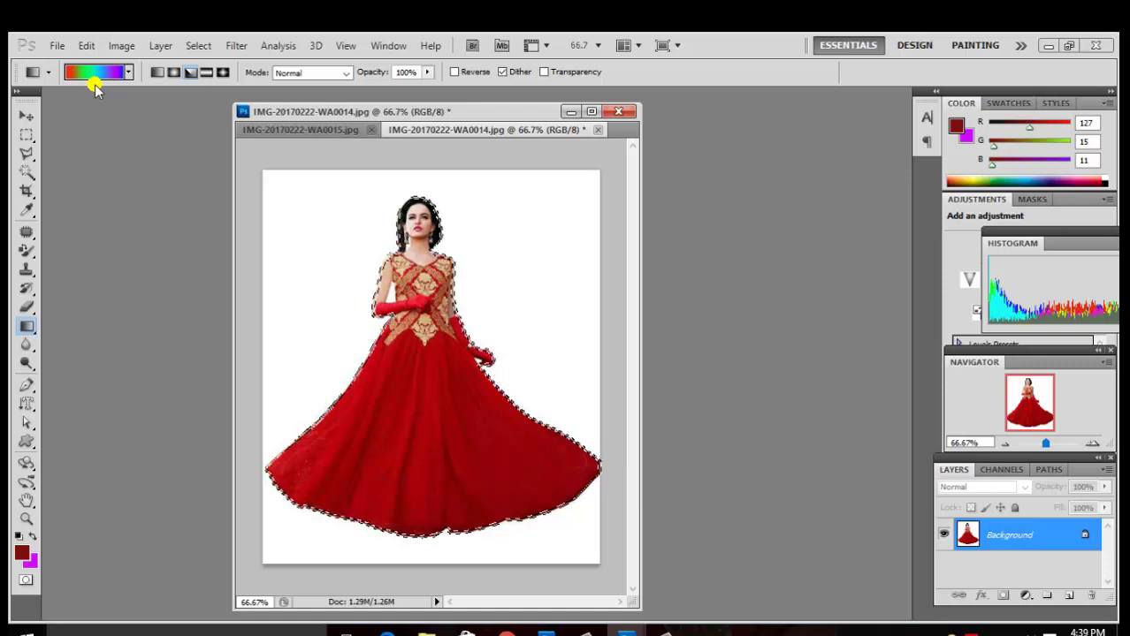
pyautogui.hotkey('shift', 'g')
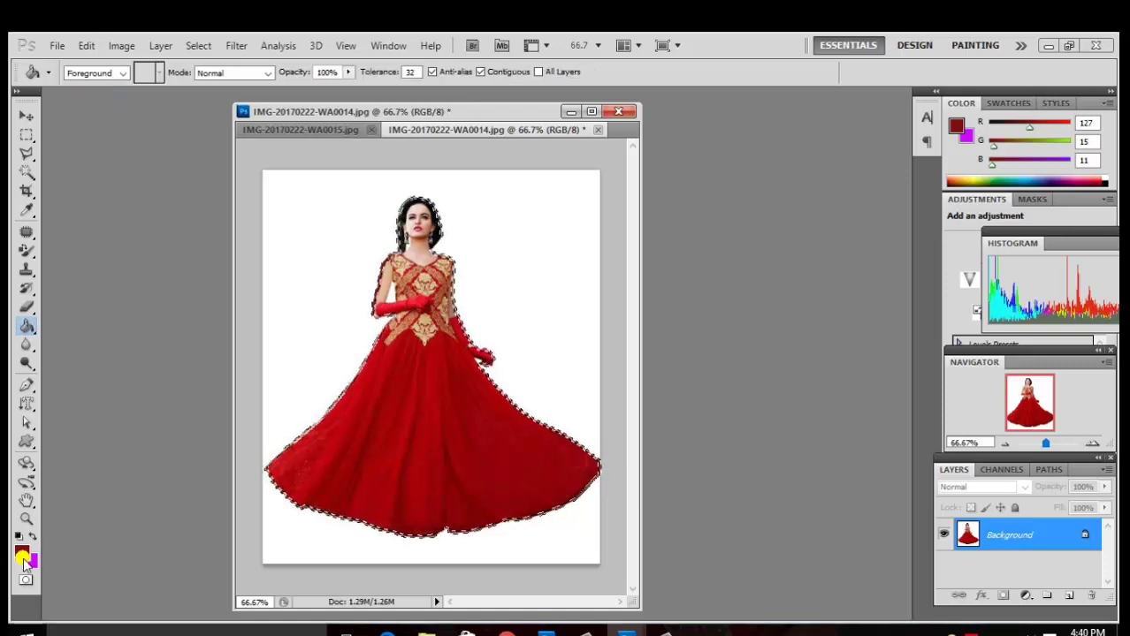
pyautogui.click(23, 556)
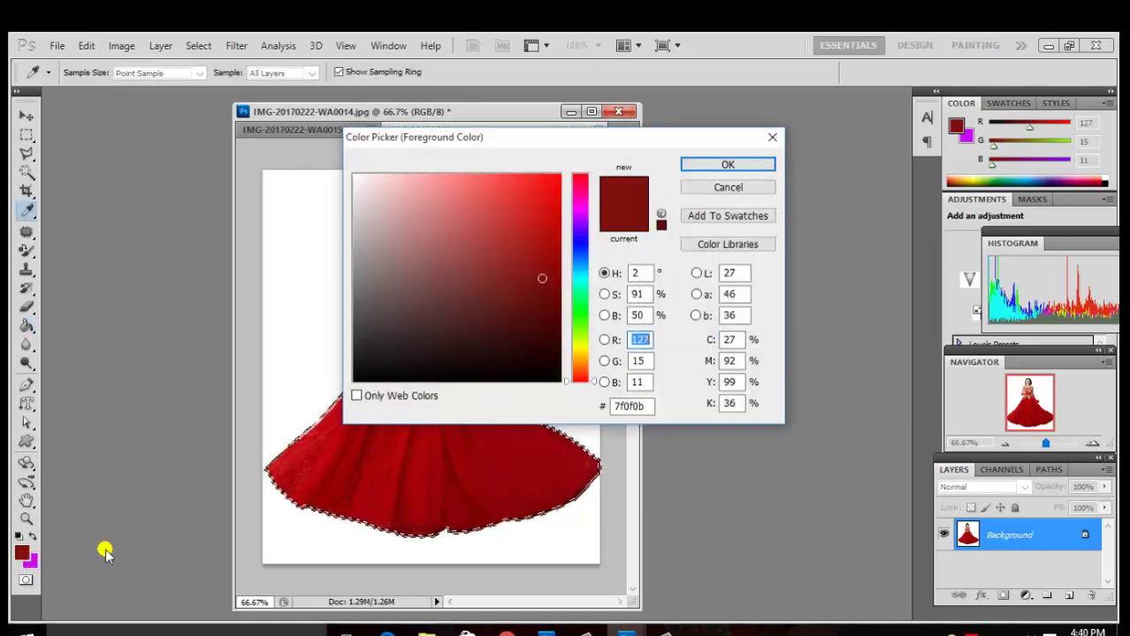
pyautogui.click(580, 254)
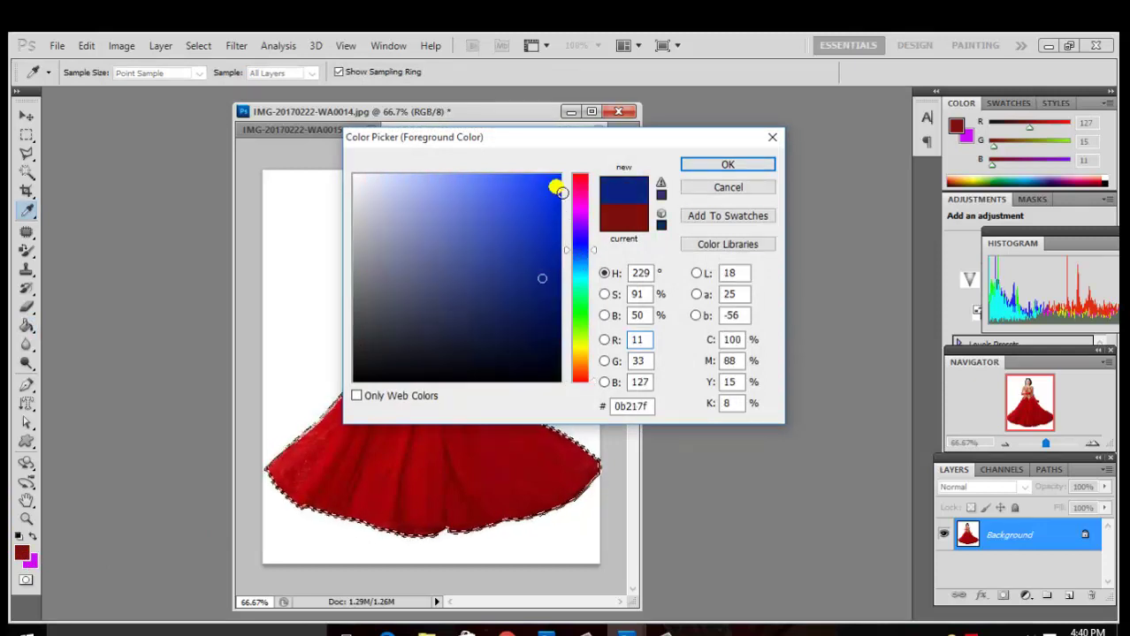
pyautogui.click(555, 184)
pyautogui.click(694, 166)
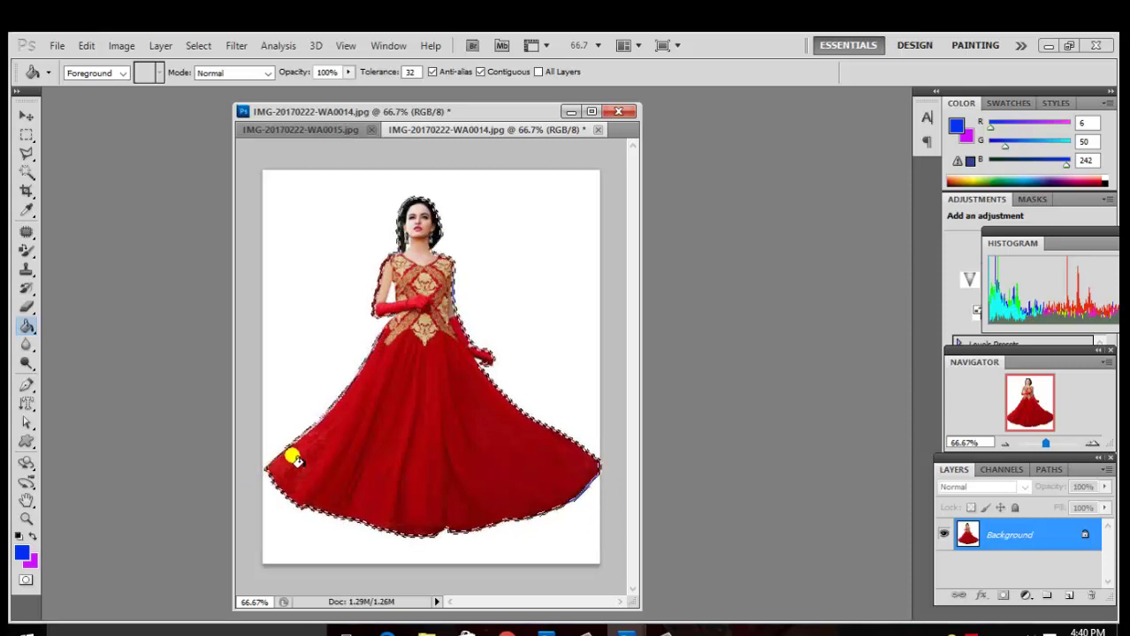
# Fill the dress and shoulder edges with blue, undo the shoulder fill, and invert to the background
pyautogui.click(328, 404)
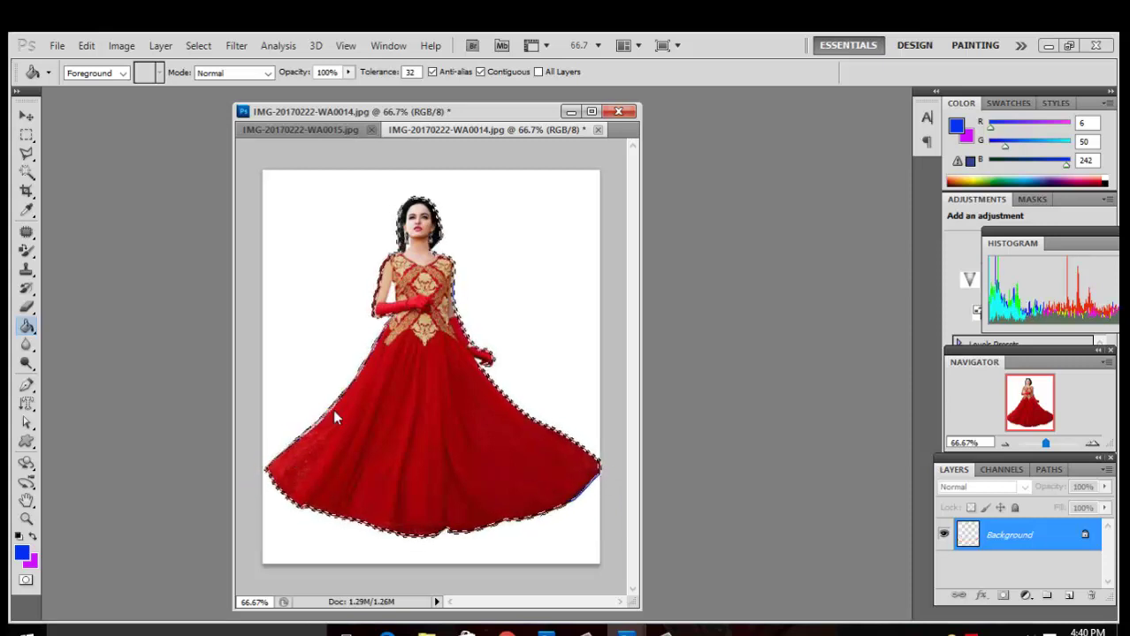
pyautogui.click(451, 376)
pyautogui.click(390, 315)
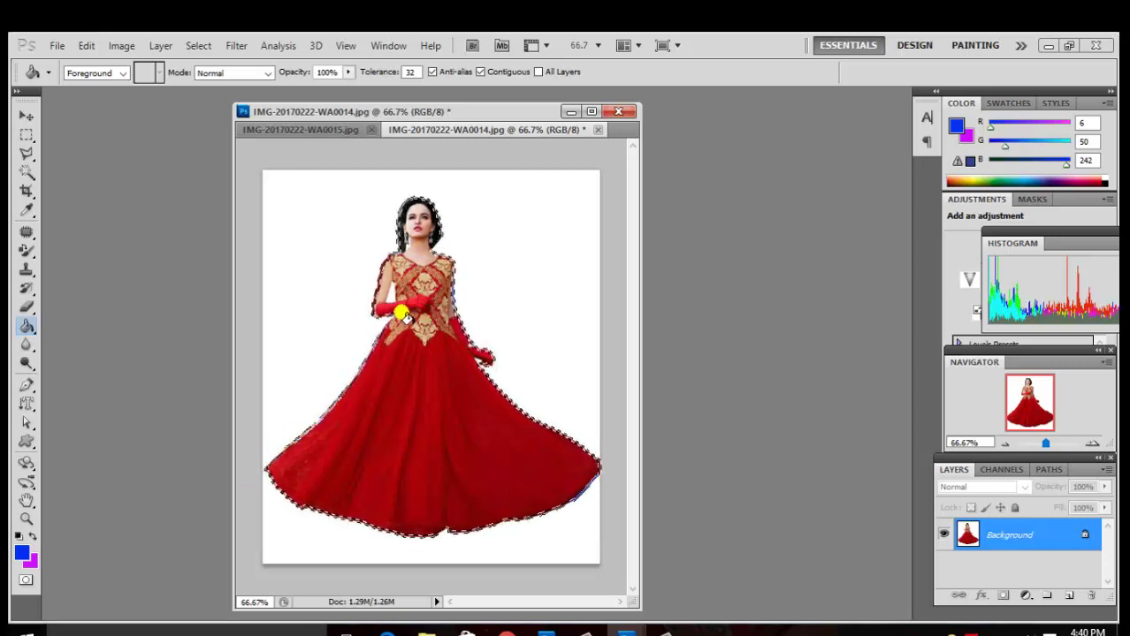
pyautogui.click(384, 283)
pyautogui.click(384, 265)
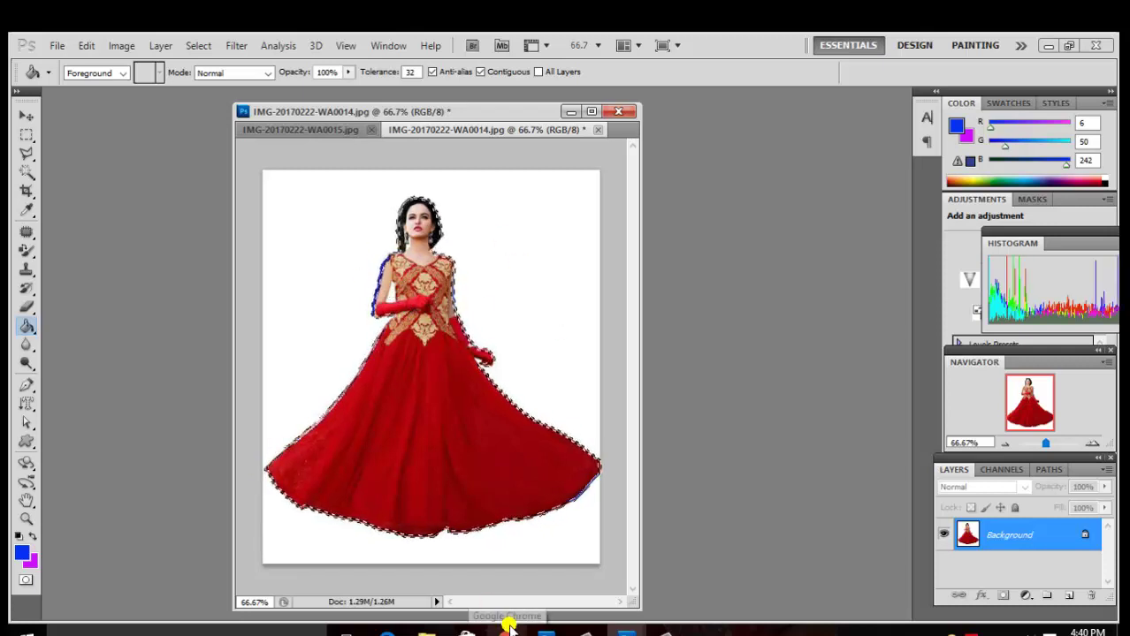
pyautogui.hotkey('ctrl', 'z')
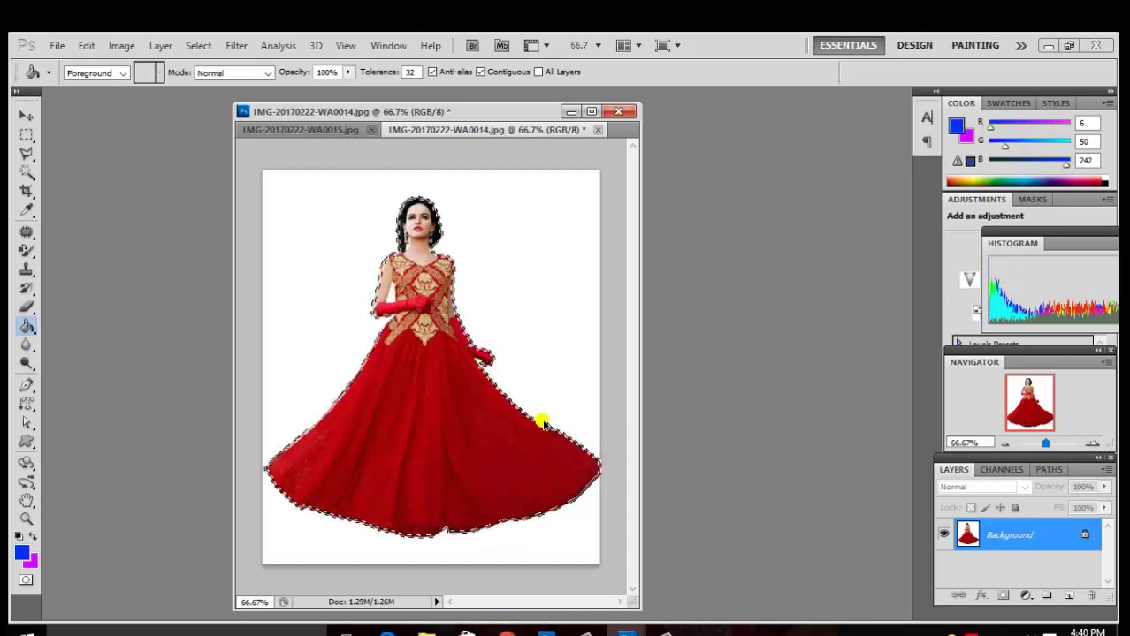
pyautogui.hotkey('ctrl', 'shift', 'i')
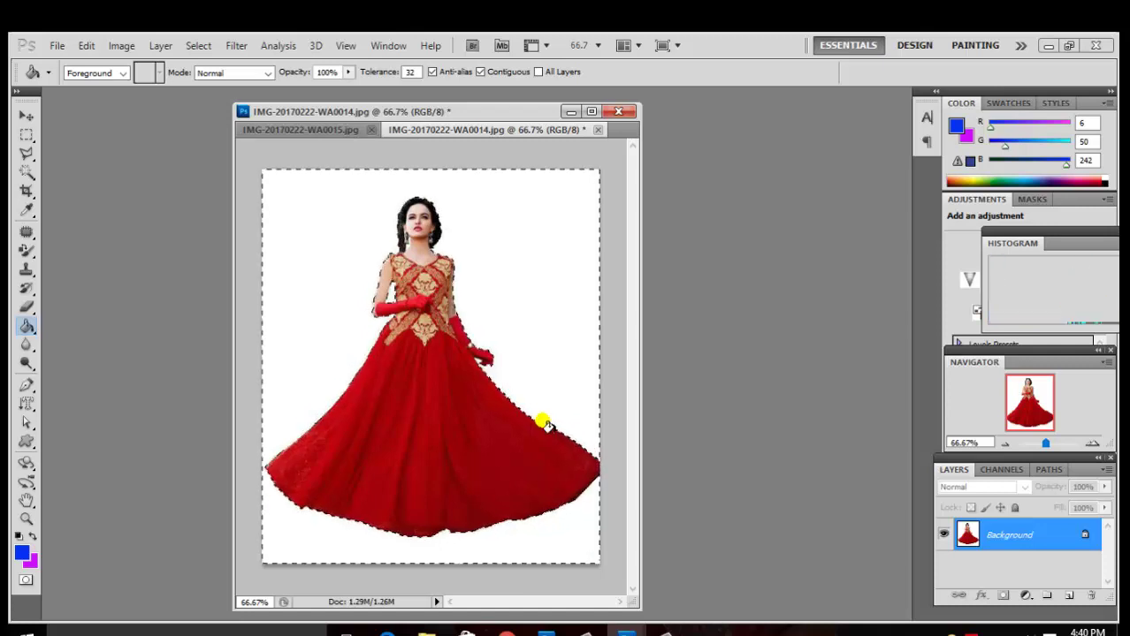
# Invert back to the woman and turn the selection into a 10-pixel border band
pyautogui.click(198, 45)
pyautogui.click(230, 108)
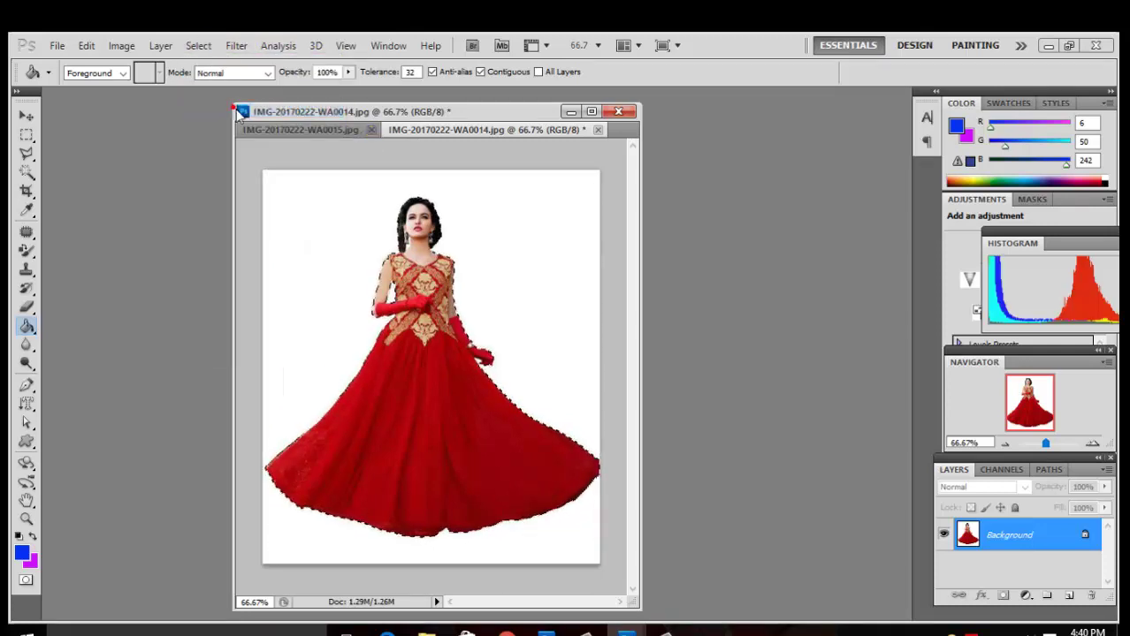
pyautogui.click(198, 45)
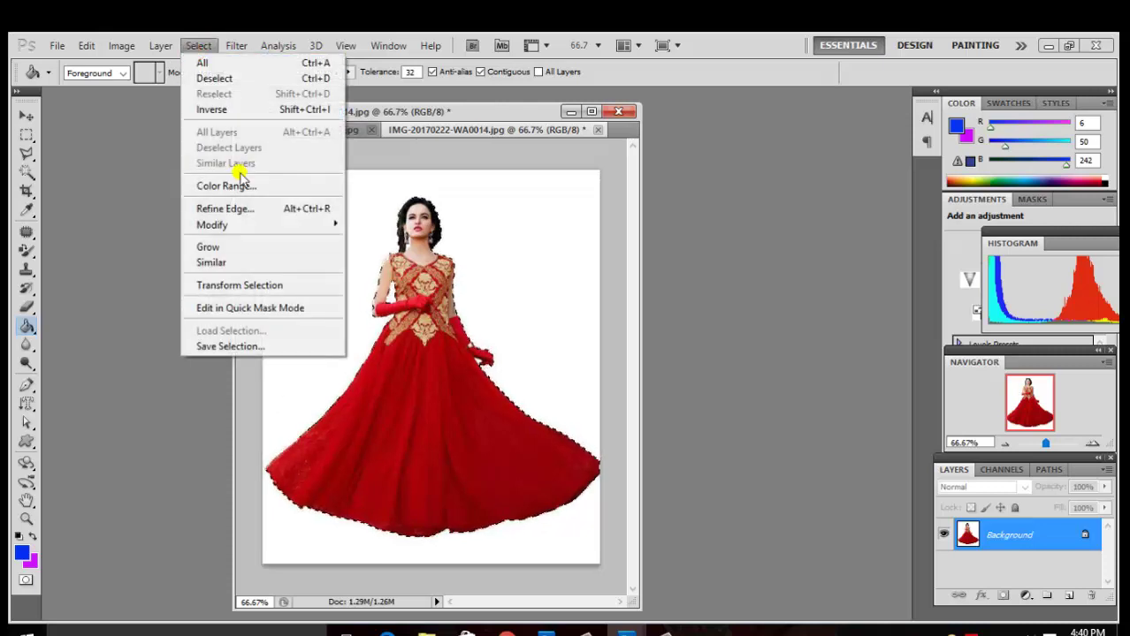
pyautogui.moveTo(212, 224)
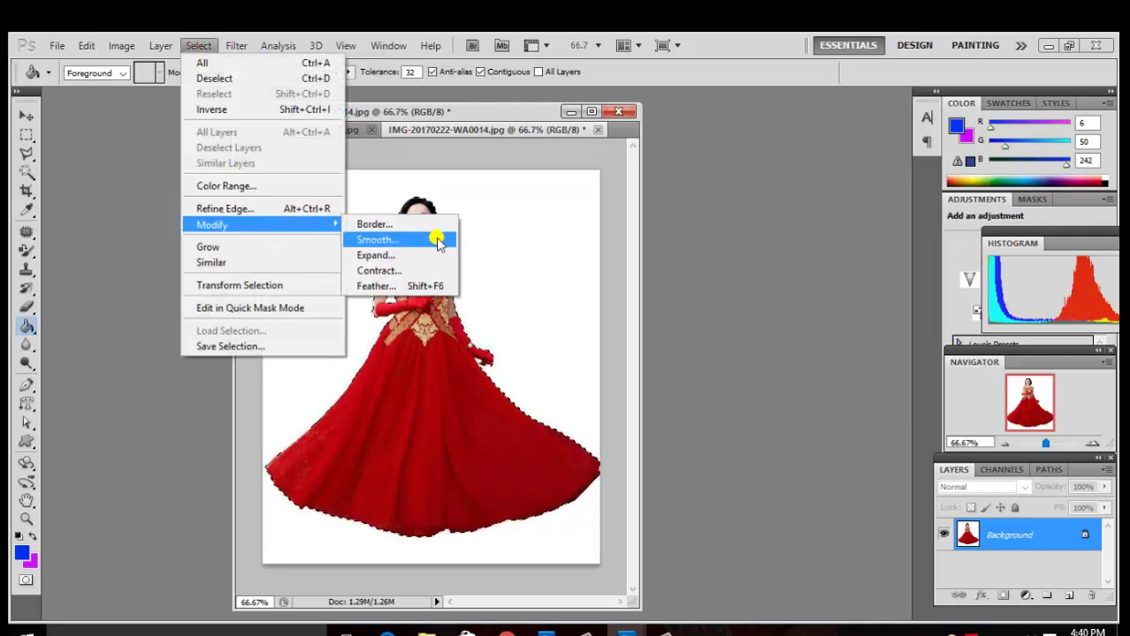
pyautogui.click(422, 228)
pyautogui.write('10')
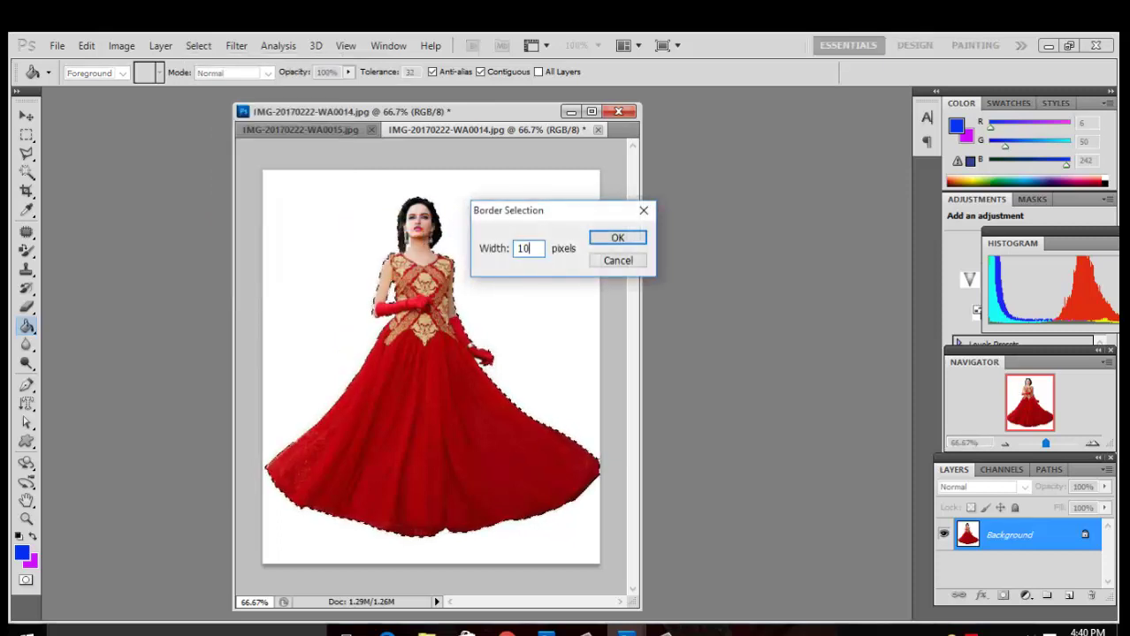
pyautogui.press('Return')
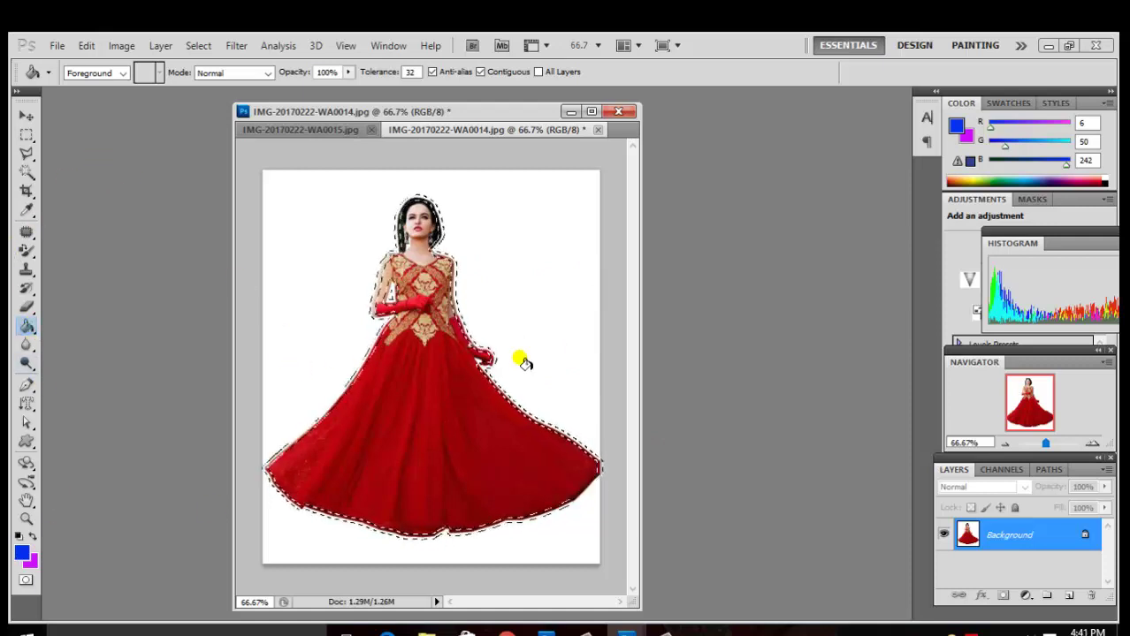
# Fill the border band with blue, deselect, then reselect it with Ctrl+Shift+D
pyautogui.click(453, 281)
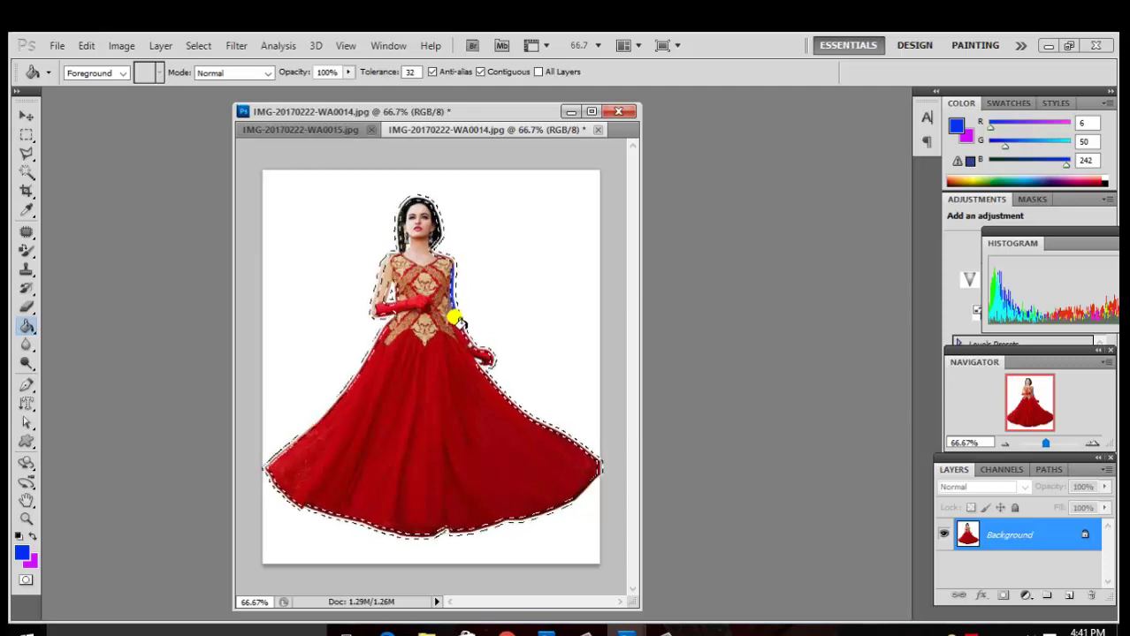
pyautogui.click(468, 330)
pyautogui.click(484, 364)
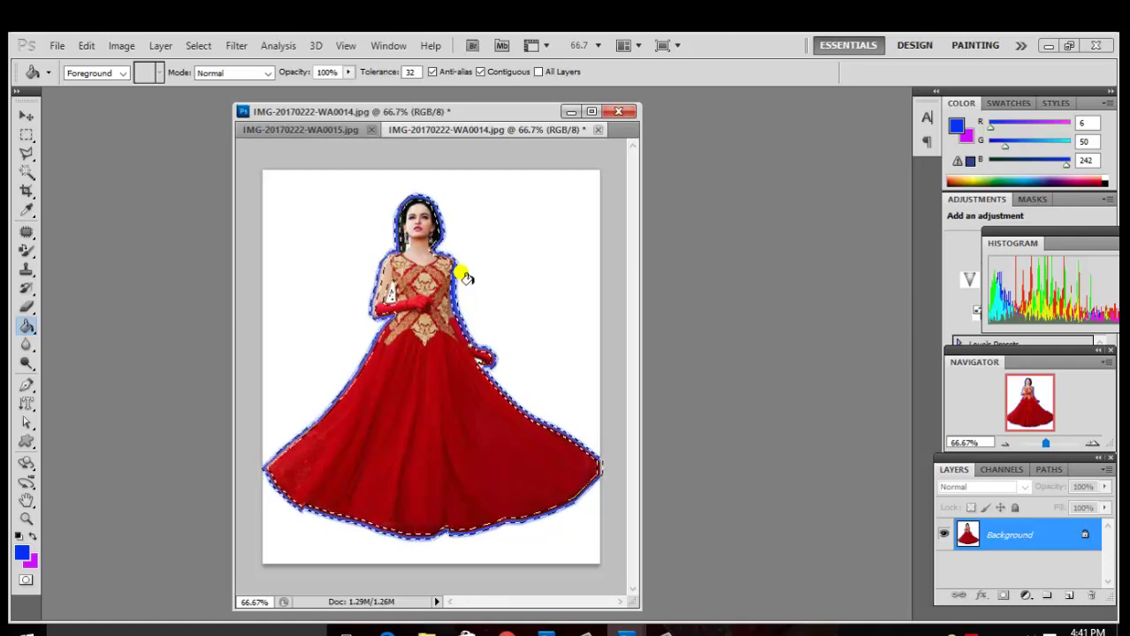
pyautogui.hotkey('ctrl', 'd')
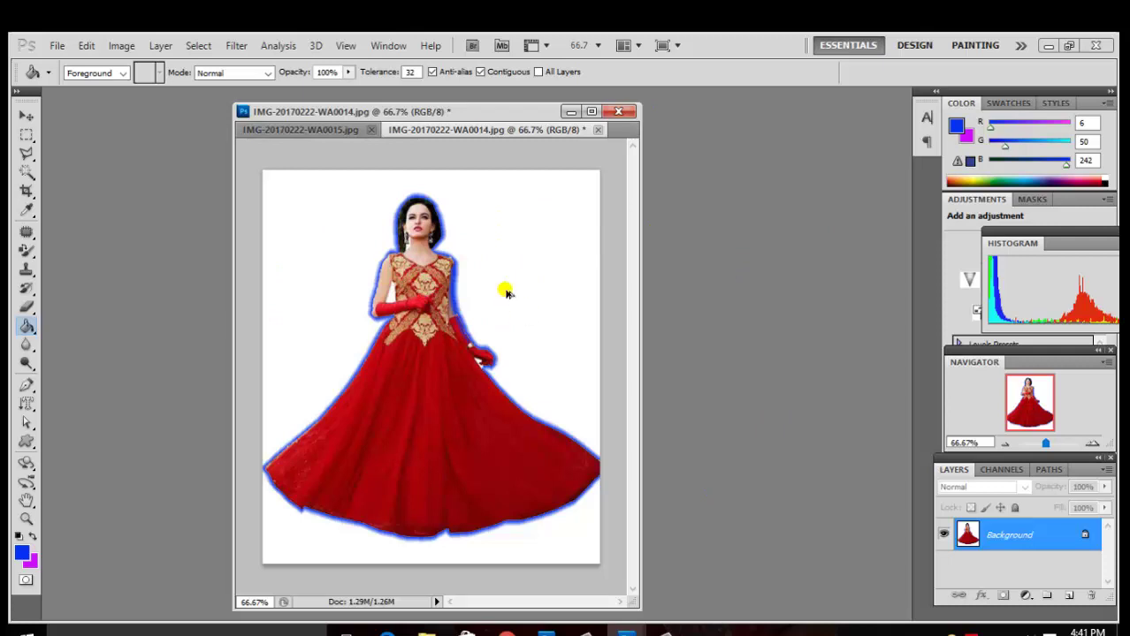
pyautogui.hotkey('ctrl', 'shift', 'd')
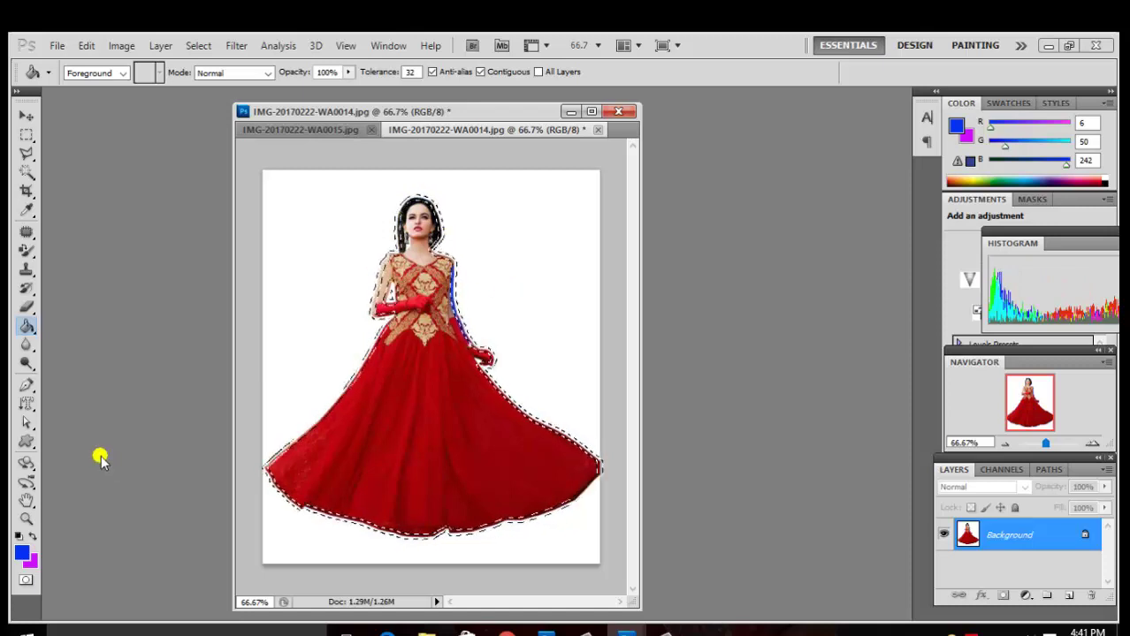
# Switch to the Gradient Tool and drag a first gradient across the border band
pyautogui.click(25, 325)
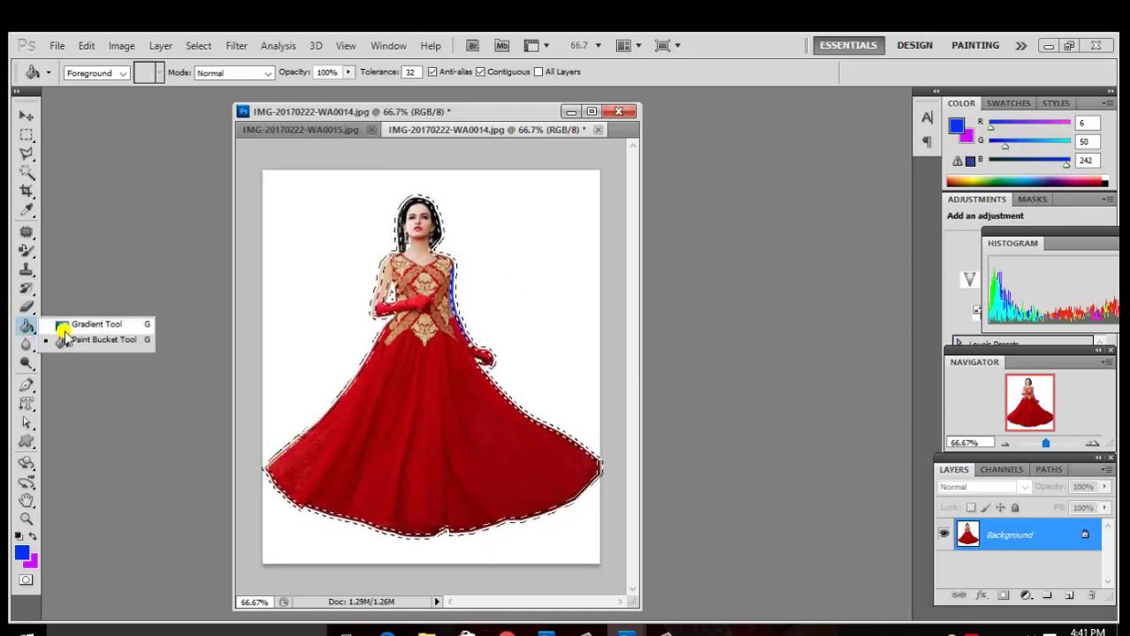
pyautogui.click(62, 324)
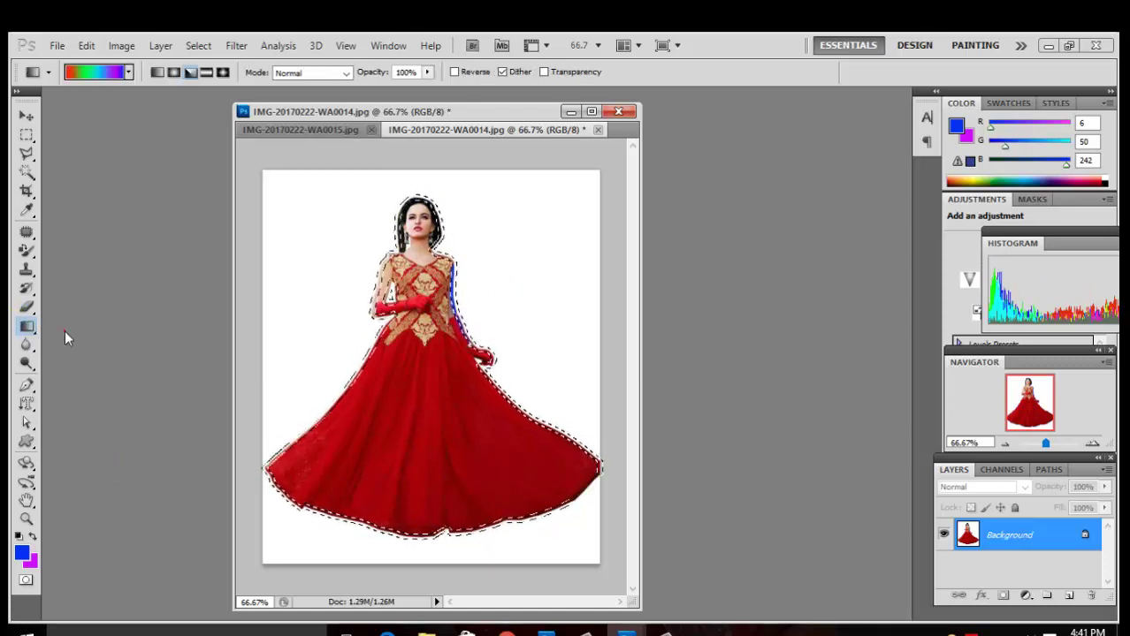
pyautogui.click(83, 73)
pyautogui.click(376, 295)
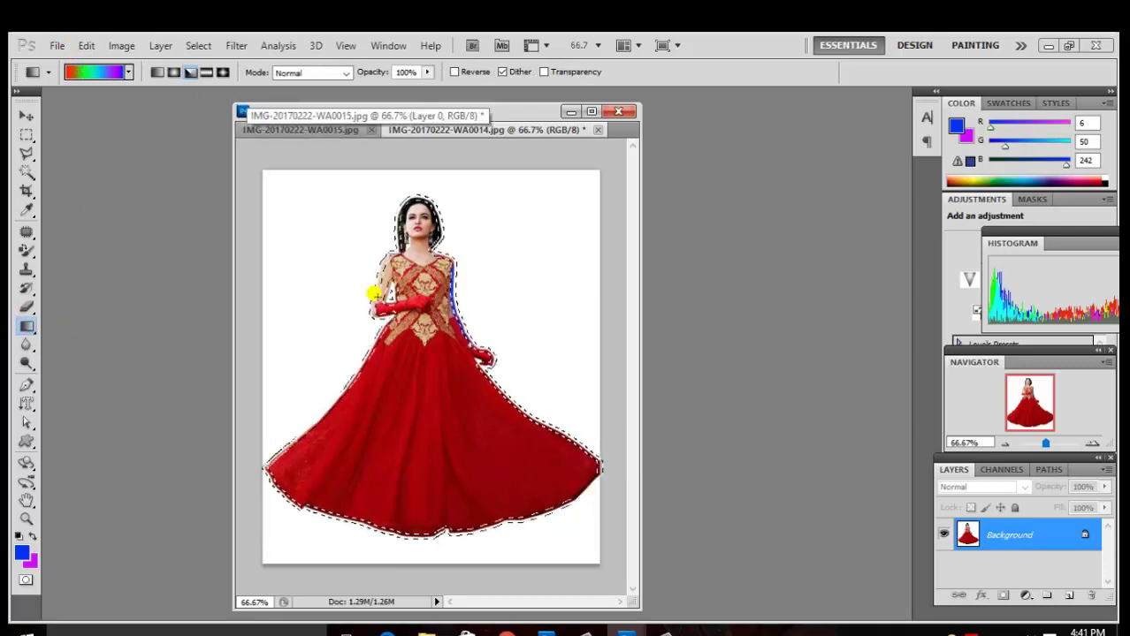
pyautogui.moveTo(371, 284); pyautogui.dragTo(275, 176)
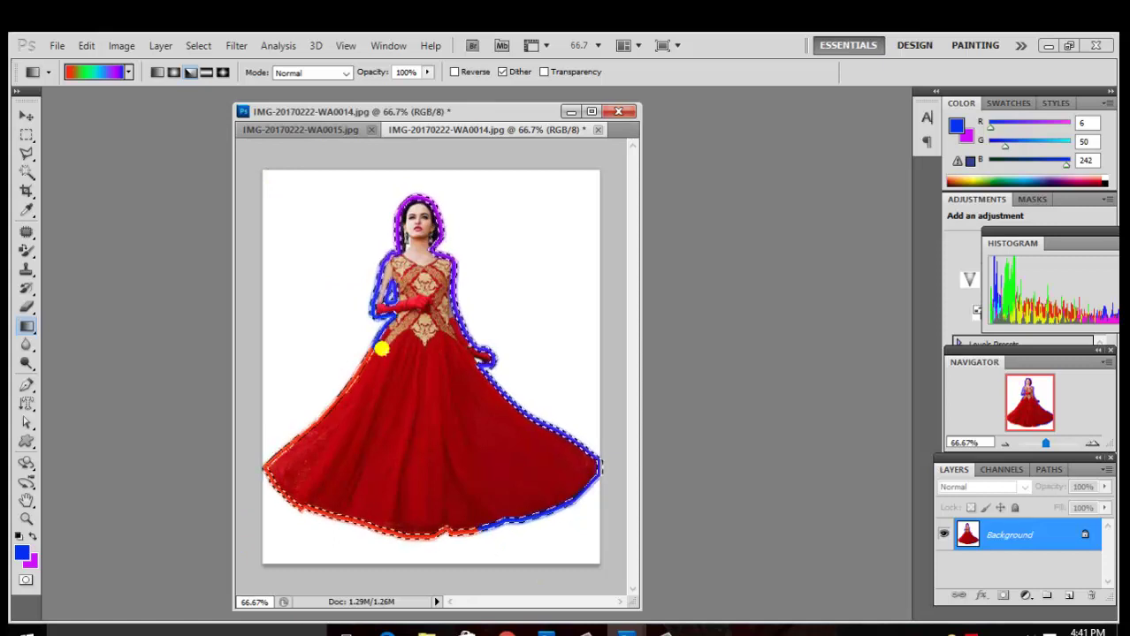
# Draw a radial Spectrum gradient across the border band, then deselect to reveal the rainbow outline
pyautogui.click(174, 72)
pyautogui.click(130, 72)
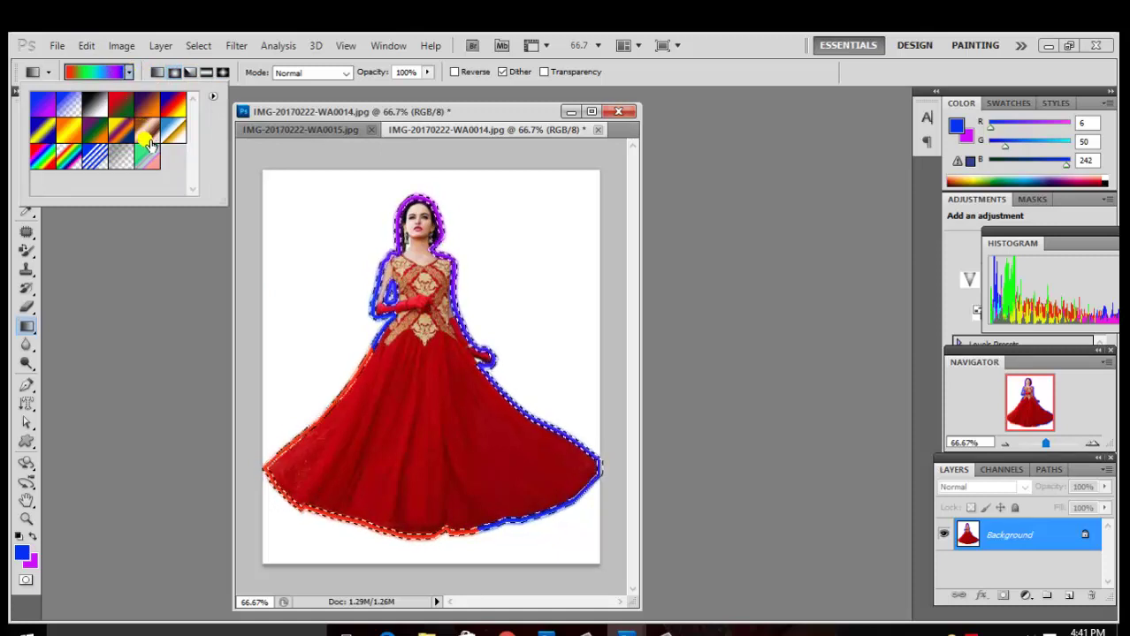
pyautogui.click(42, 157)
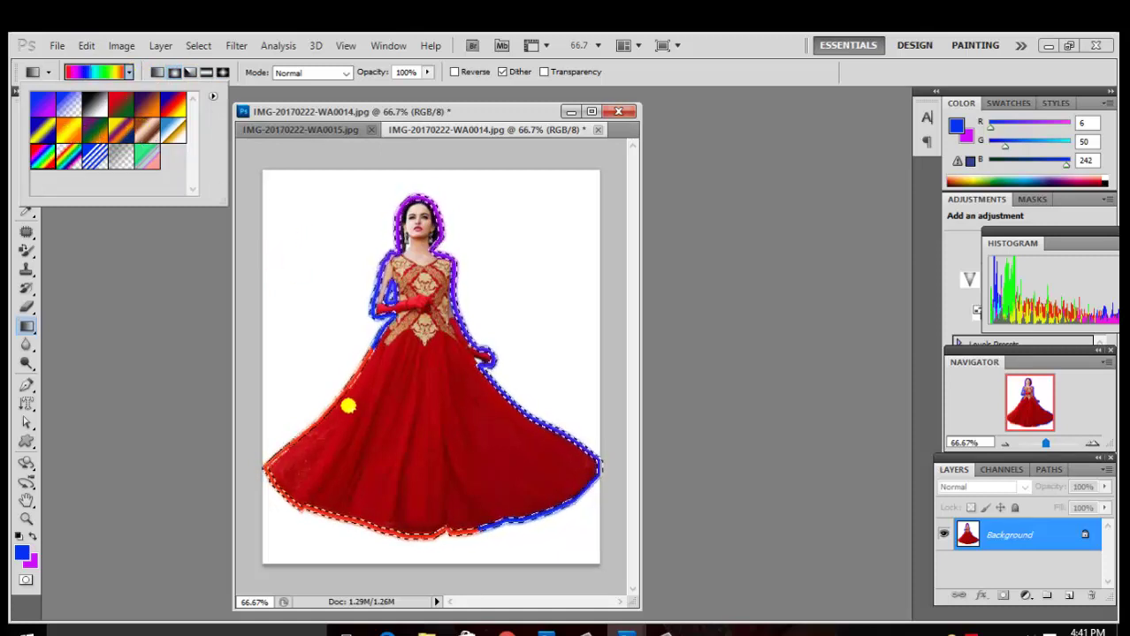
pyautogui.moveTo(555, 251); pyautogui.dragTo(276, 541)
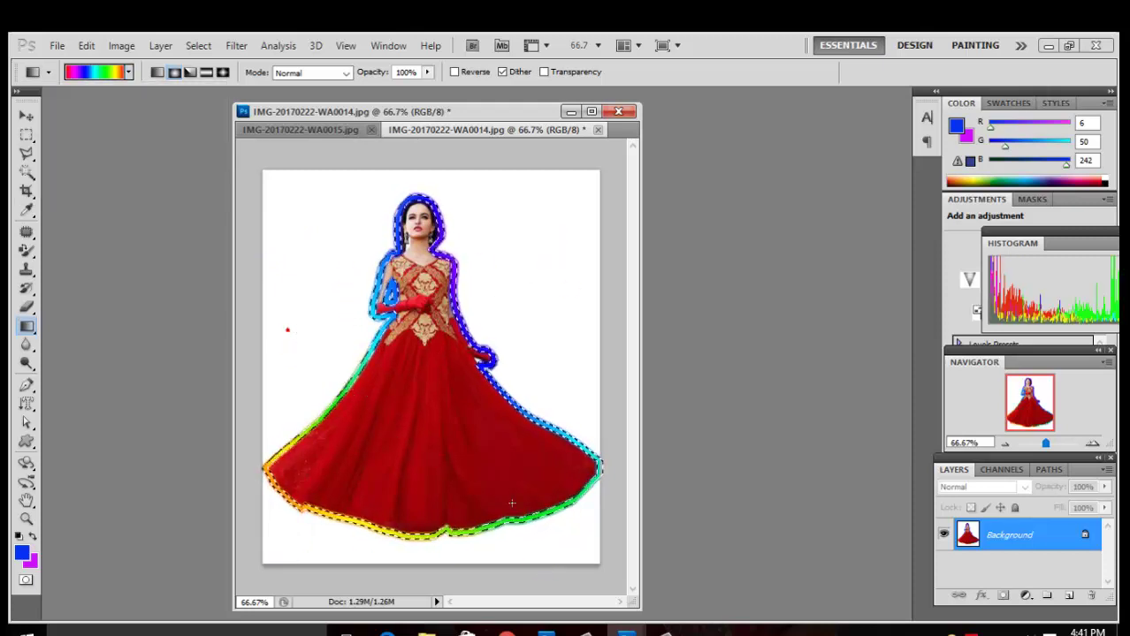
pyautogui.moveTo(286, 329); pyautogui.dragTo(507, 499)
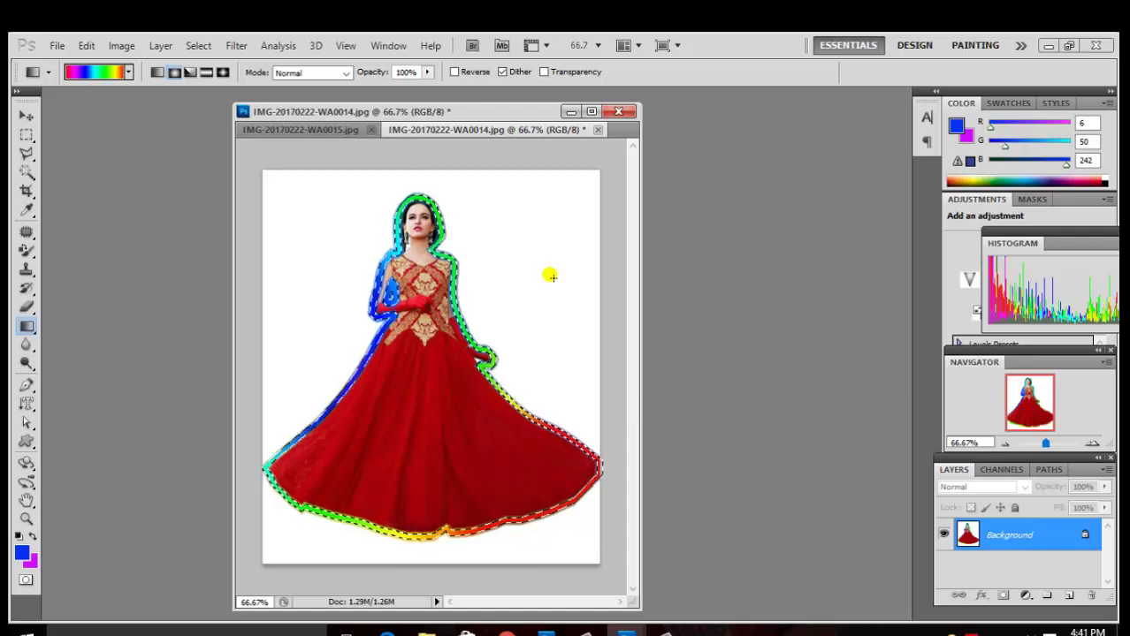
pyautogui.click(550, 277)
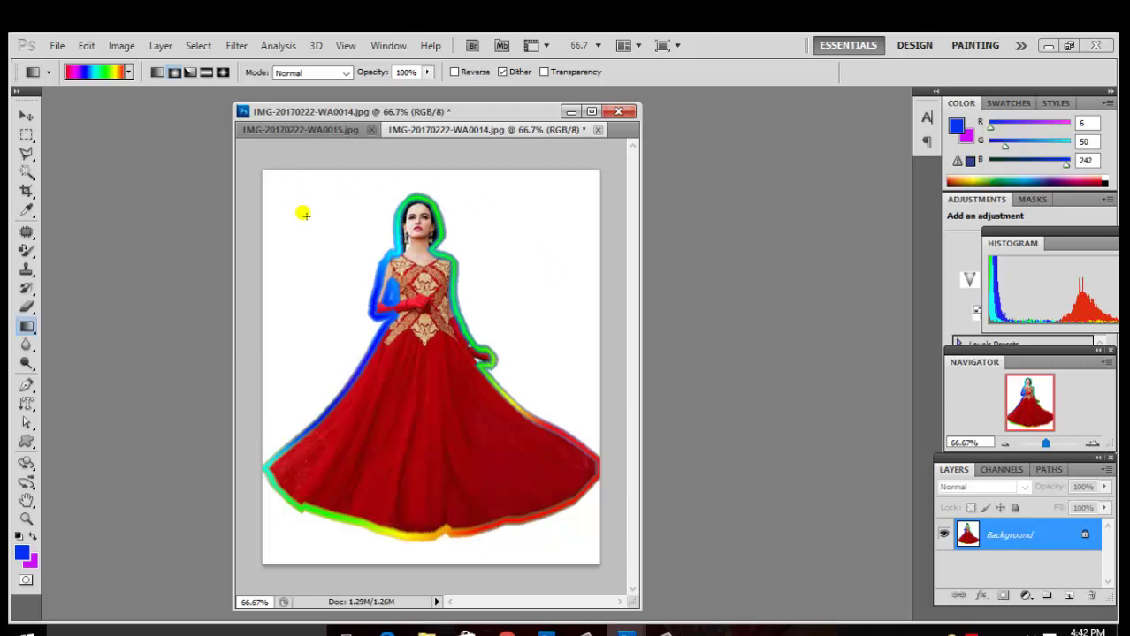
# Select all, border the canvas, drag a rainbow gradient across it, then undo twice
pyautogui.hotkey('ctrl', 'a')
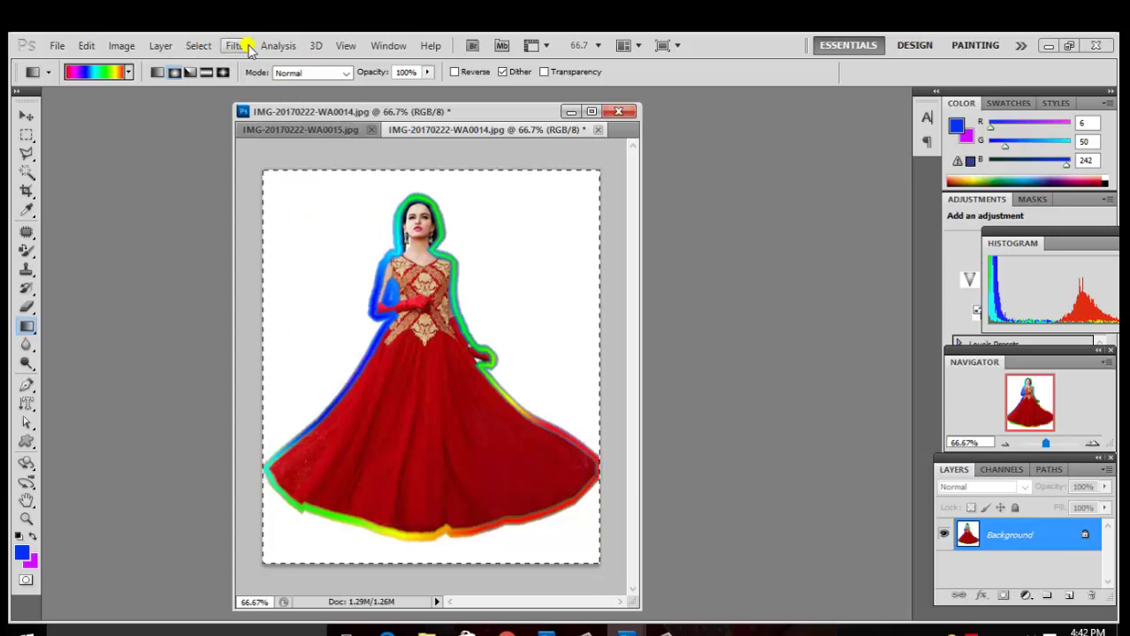
pyautogui.click(199, 47)
pyautogui.moveTo(212, 224)
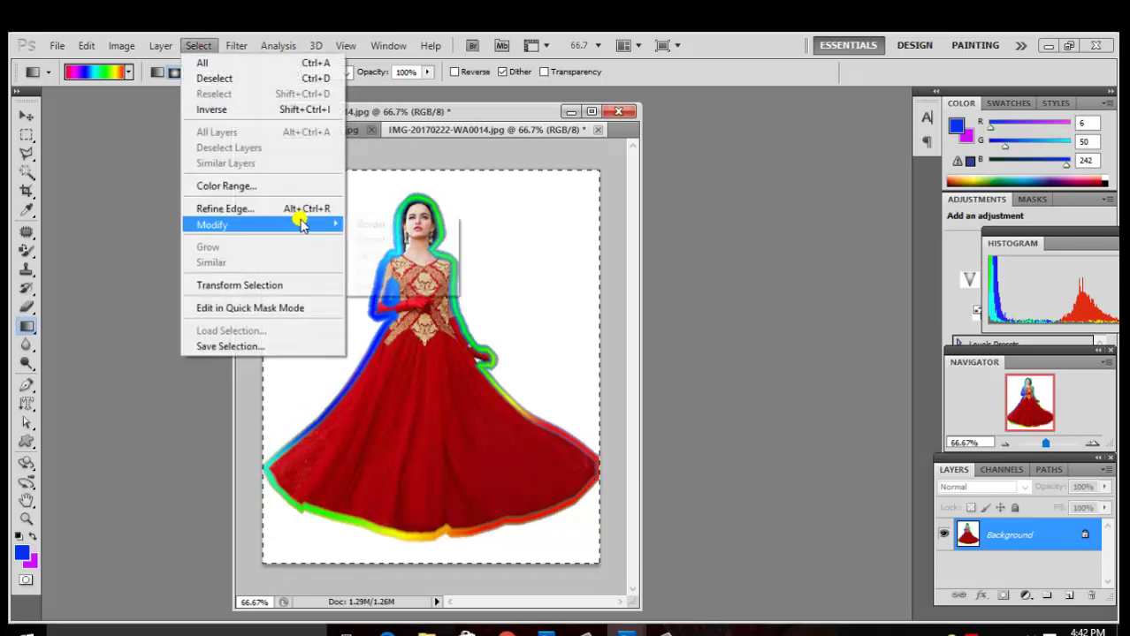
pyautogui.click(375, 224)
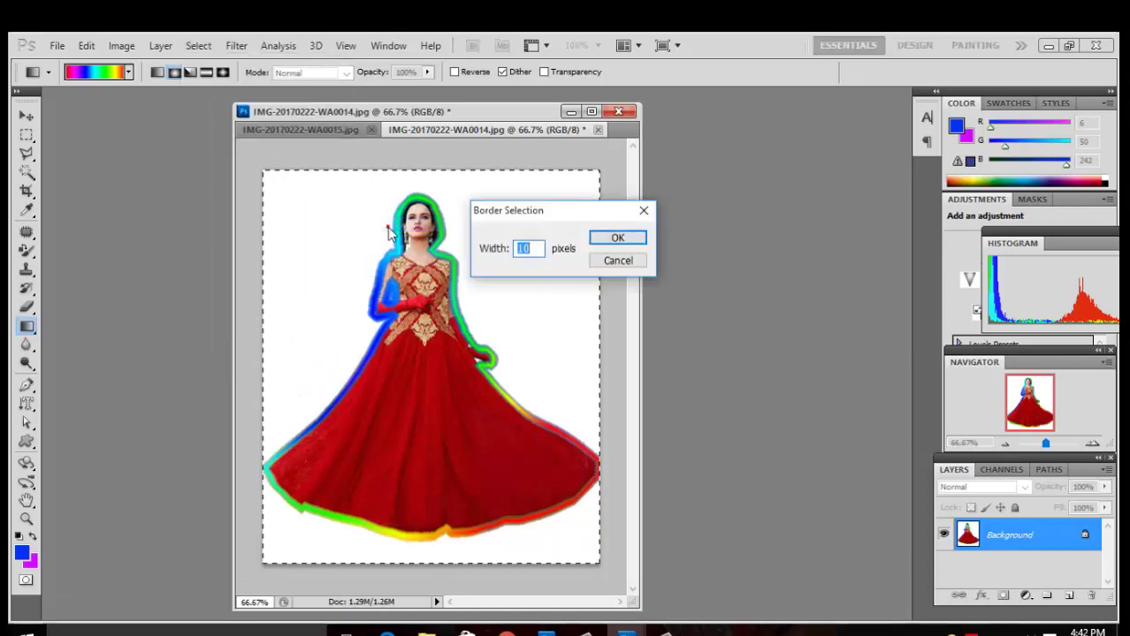
pyautogui.press('Return')
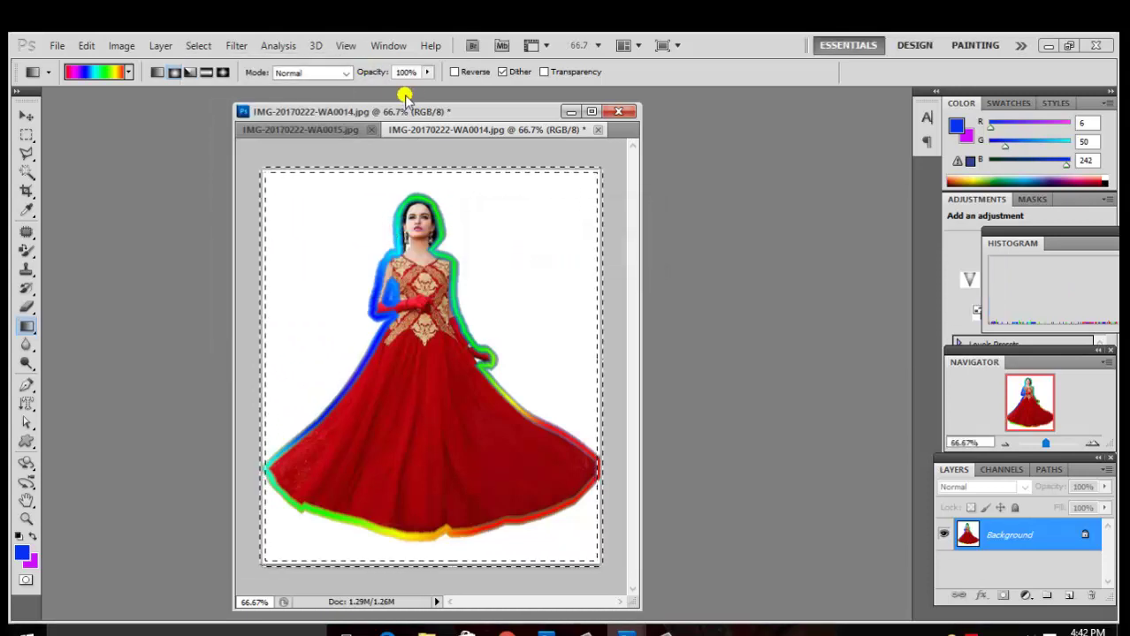
pyautogui.moveTo(313, 169); pyautogui.dragTo(598, 557)
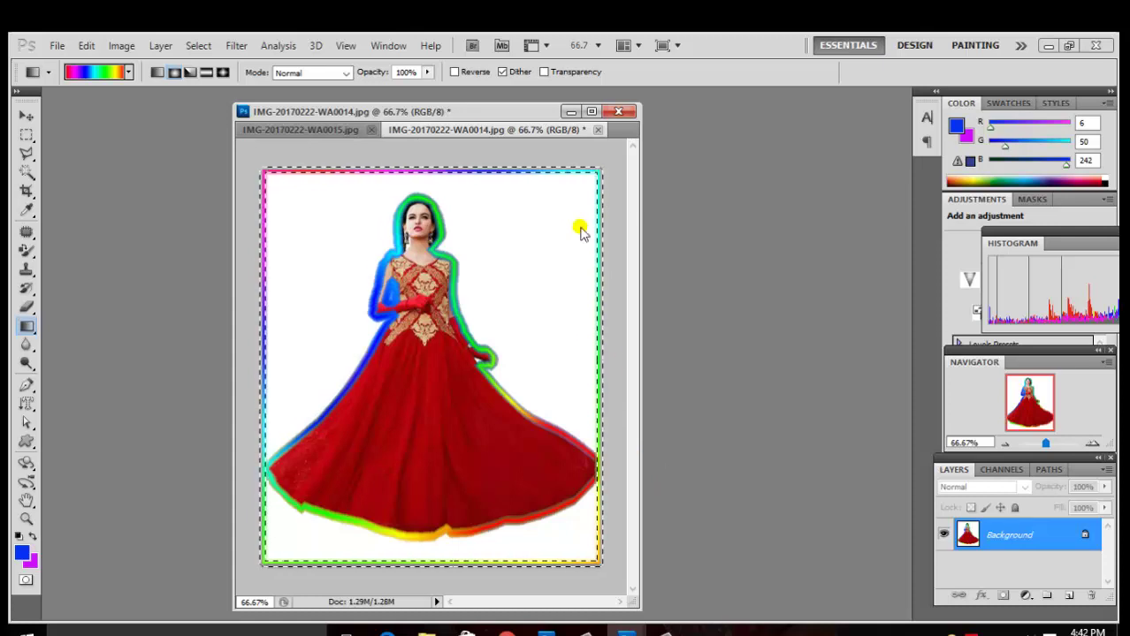
pyautogui.hotkey('ctrl', 'z')
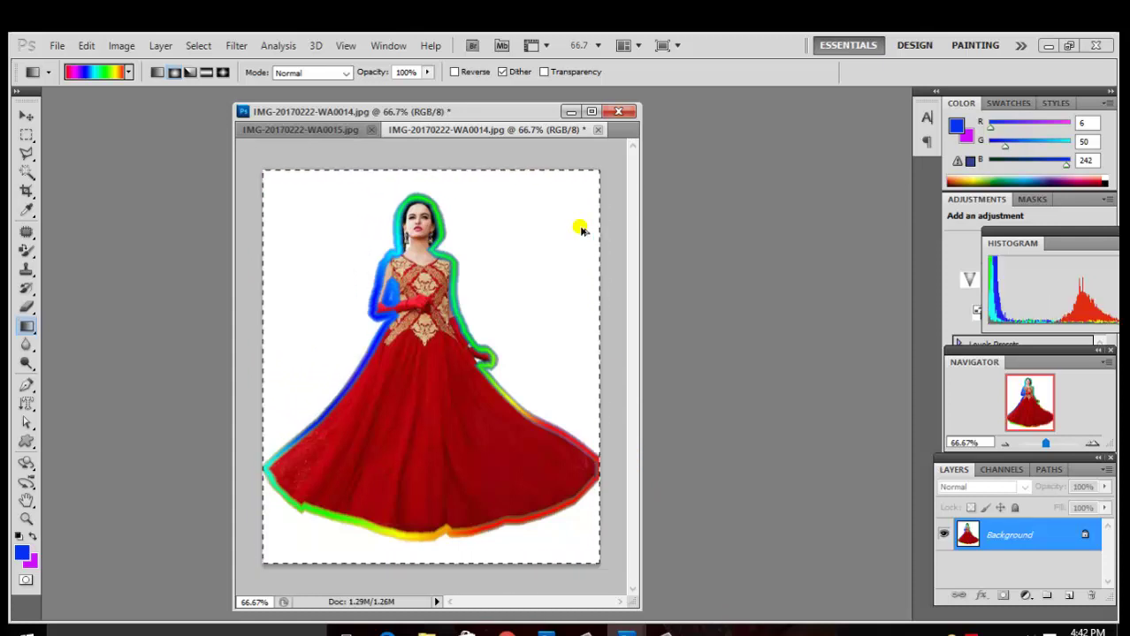
pyautogui.hotkey('ctrl', 'z')
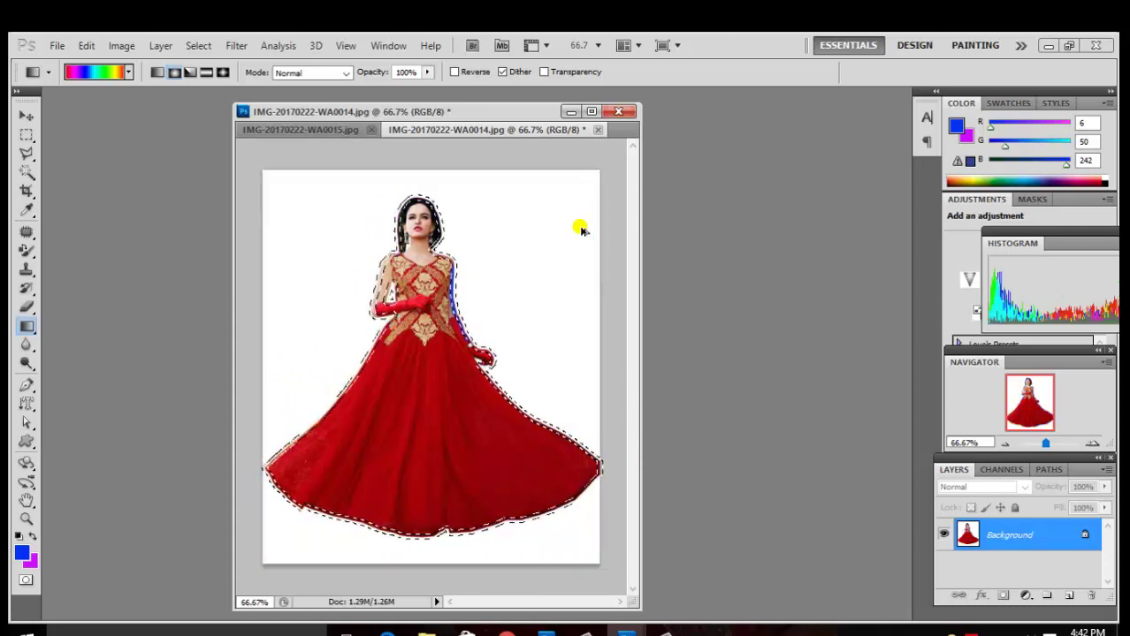
# Invert the selection and back again so the woman stays selected, then open Select > Modify
pyautogui.hotkey('ctrl', 'shift', 'i')
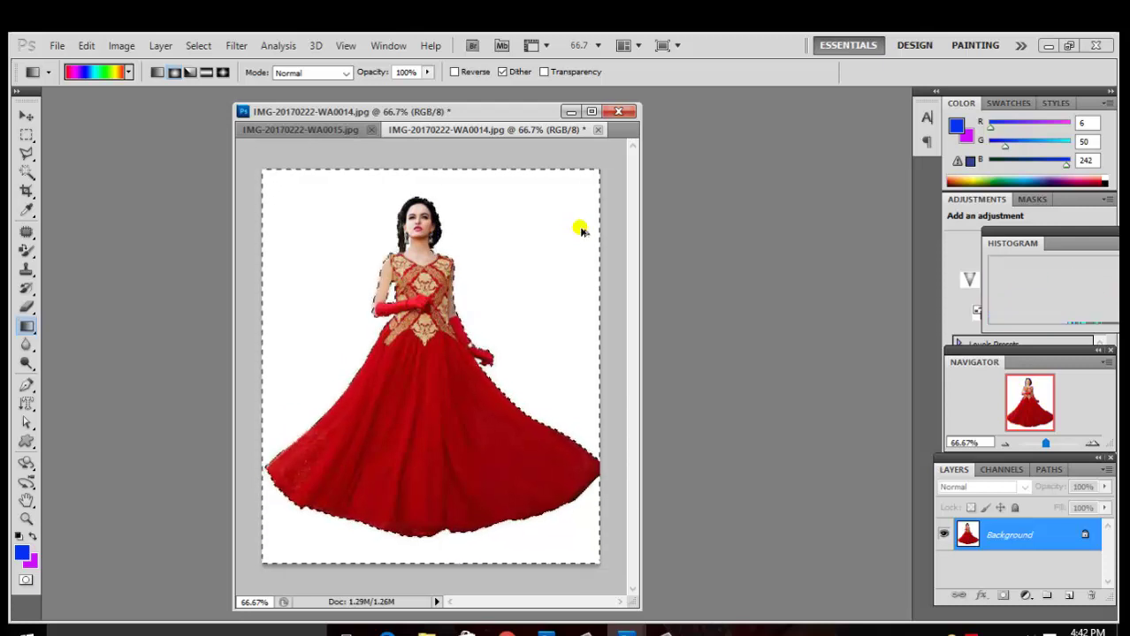
pyautogui.click(580, 230)
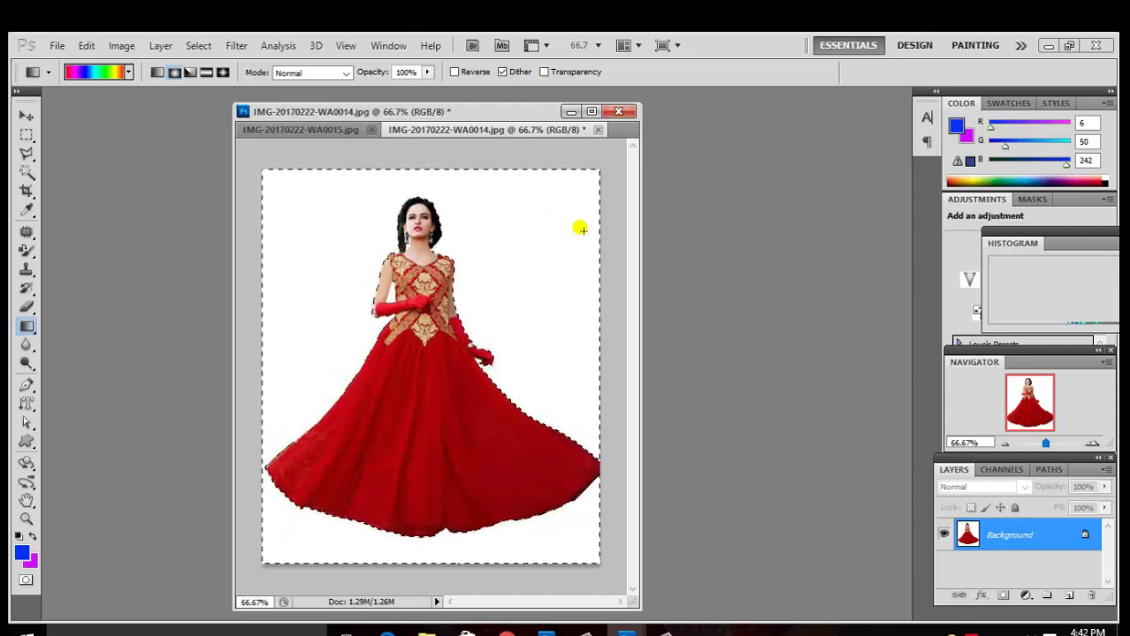
pyautogui.click(199, 45)
pyautogui.click(246, 107)
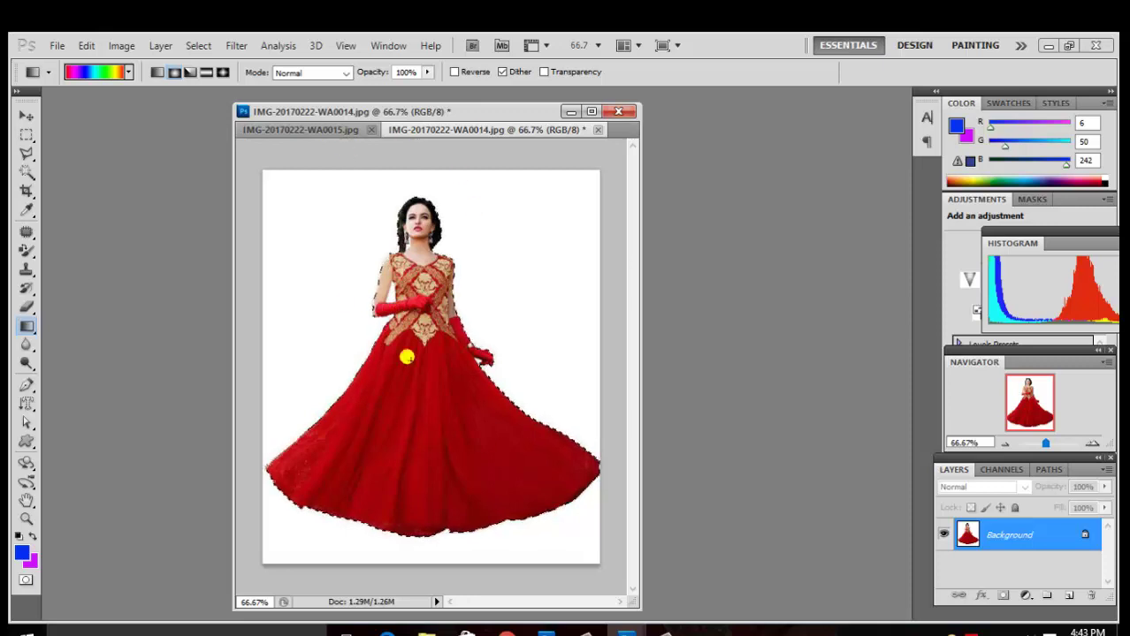
pyautogui.click(199, 48)
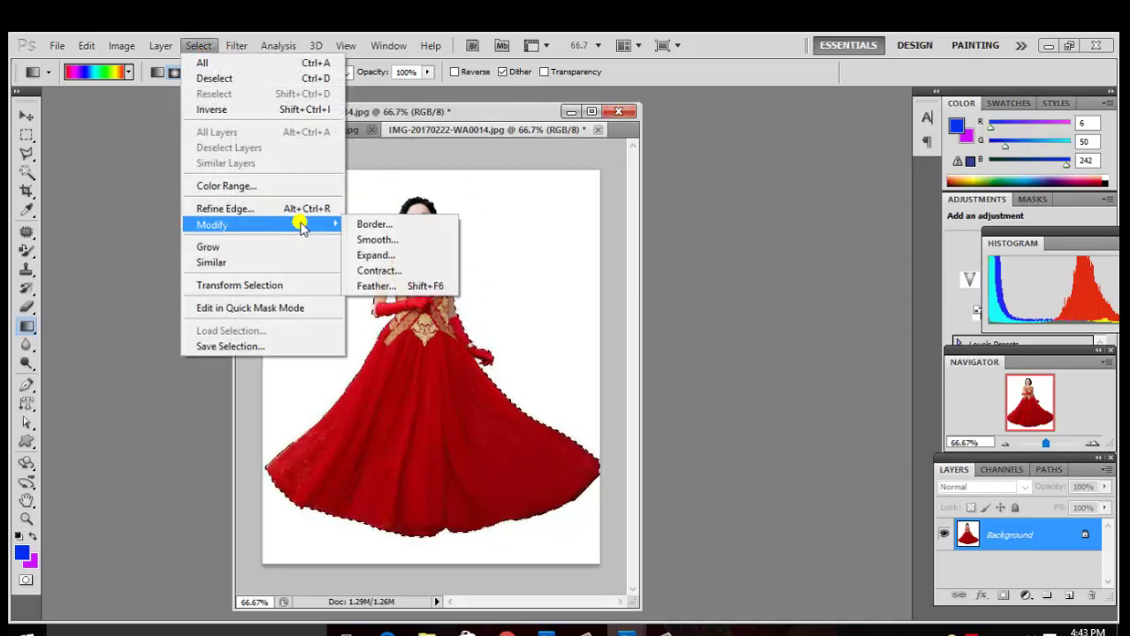
pyautogui.moveTo(212, 224)
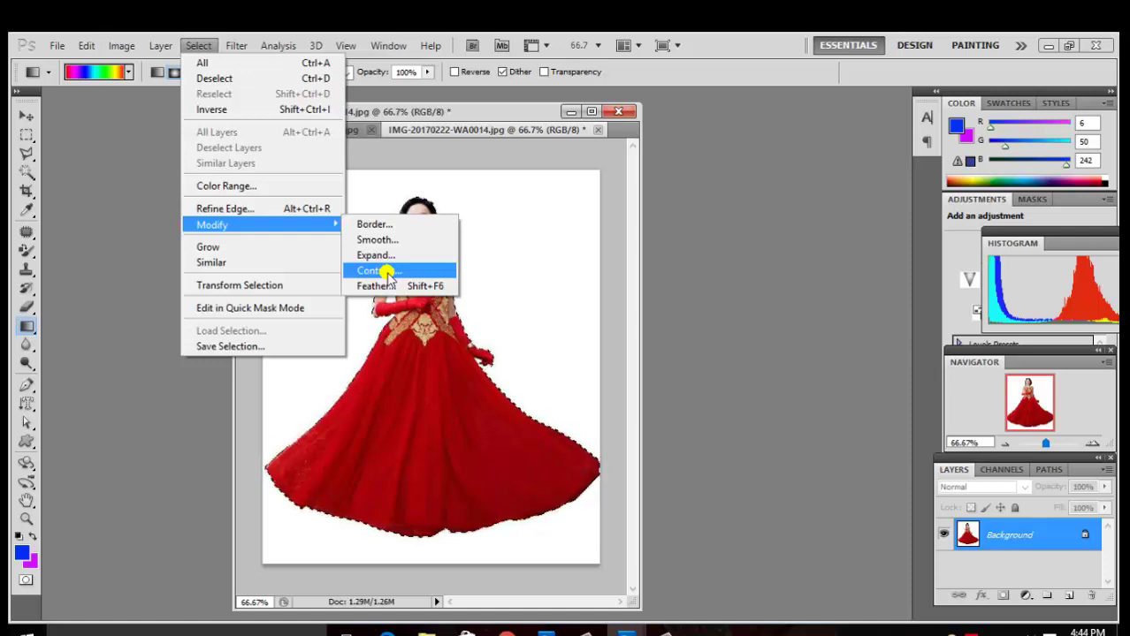
# Contract the woman's selection by 2 pixels, zoom in, then expand it slightly
pyautogui.click(387, 273)
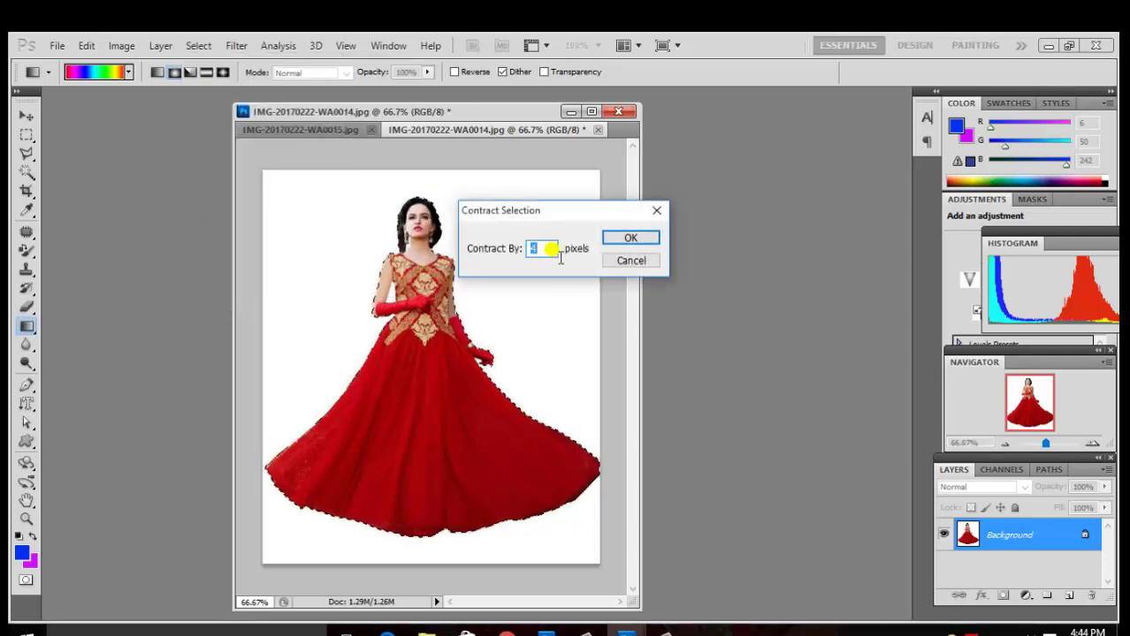
pyautogui.write('2')
pyautogui.press('Return')
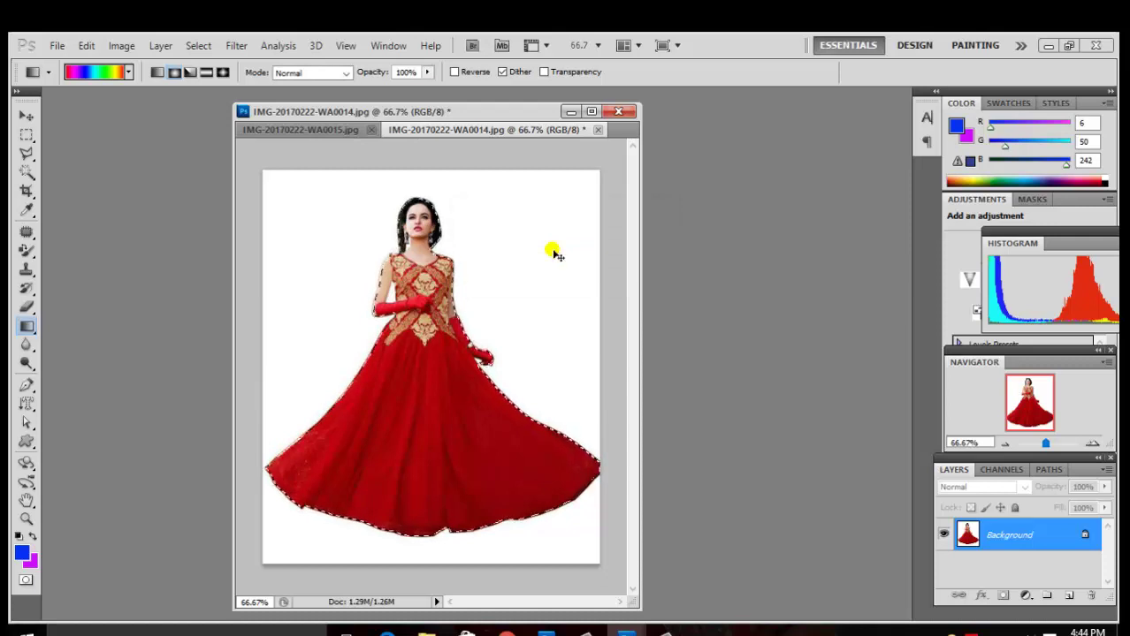
pyautogui.hotkey('ctrl', '+')
pyautogui.hotkey('ctrl', '+')
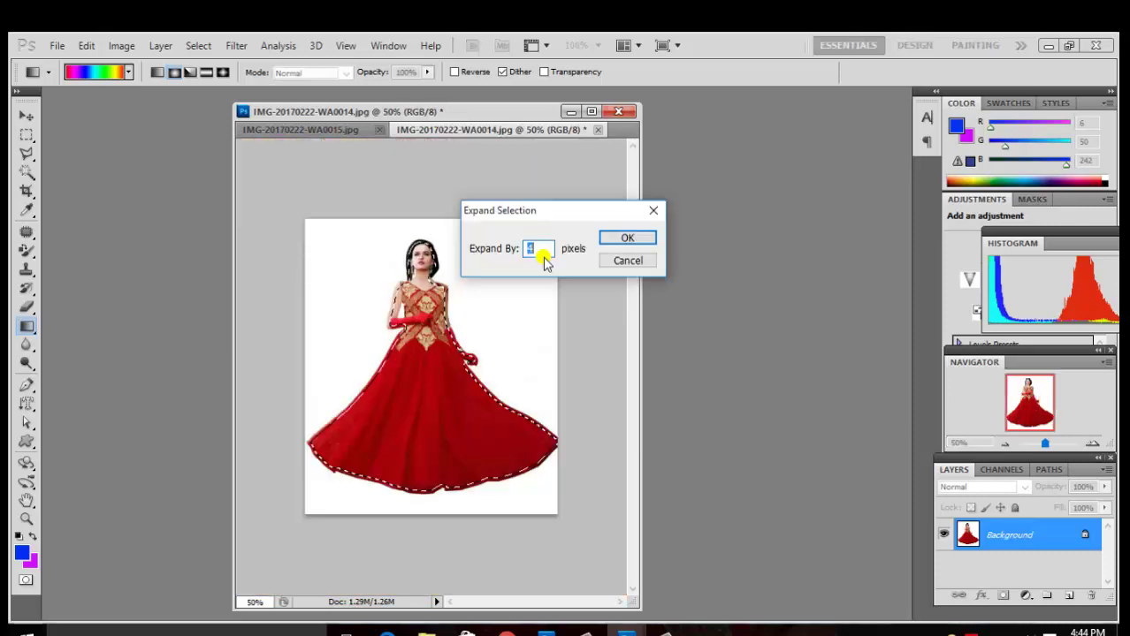
pyautogui.press('Return')
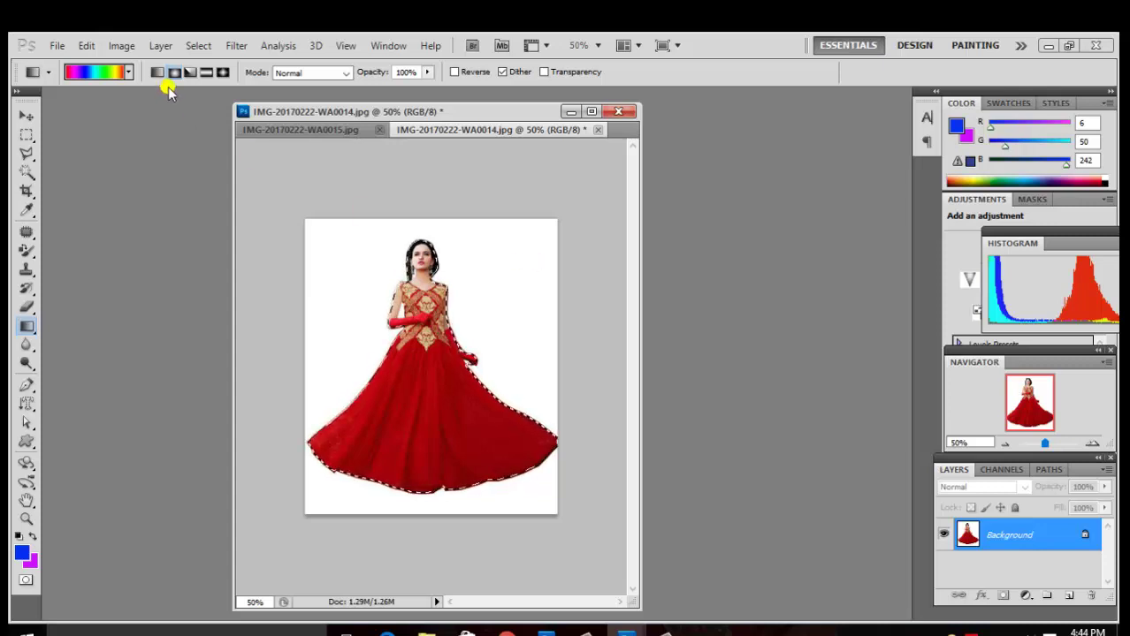
# Feather the selection with a 20-pixel radius
pyautogui.click(198, 45)
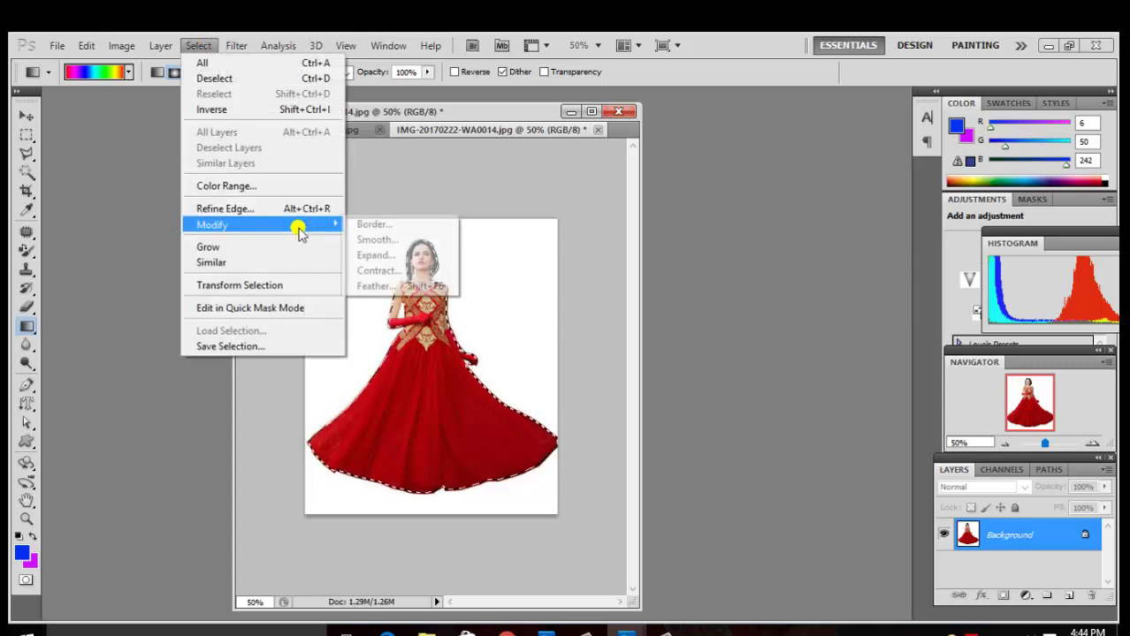
pyautogui.moveTo(212, 225)
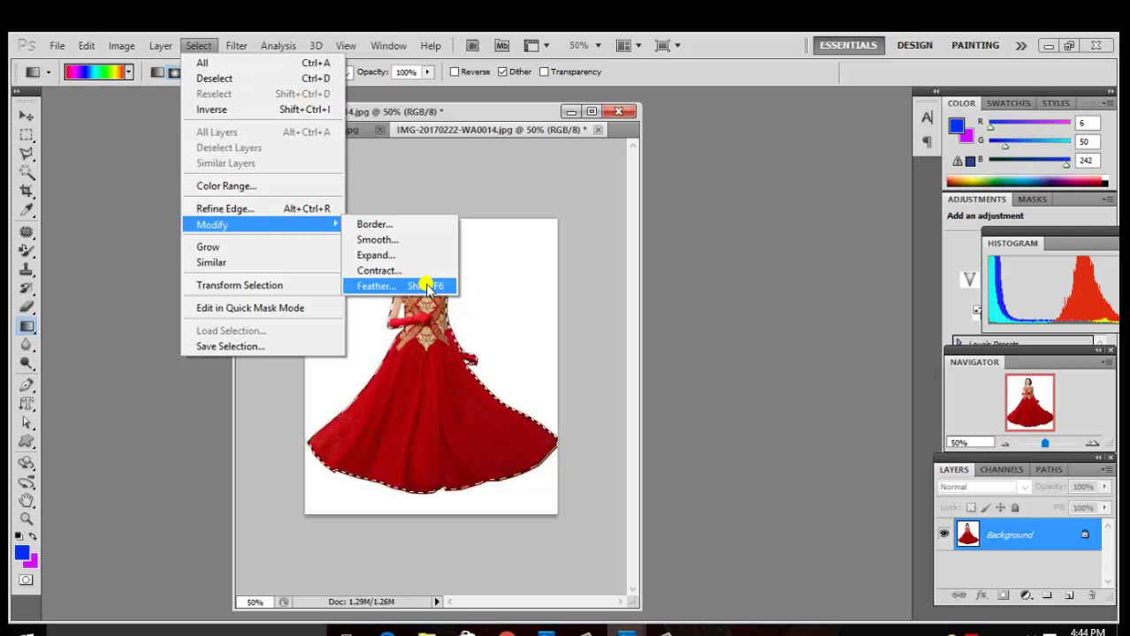
pyautogui.click(428, 286)
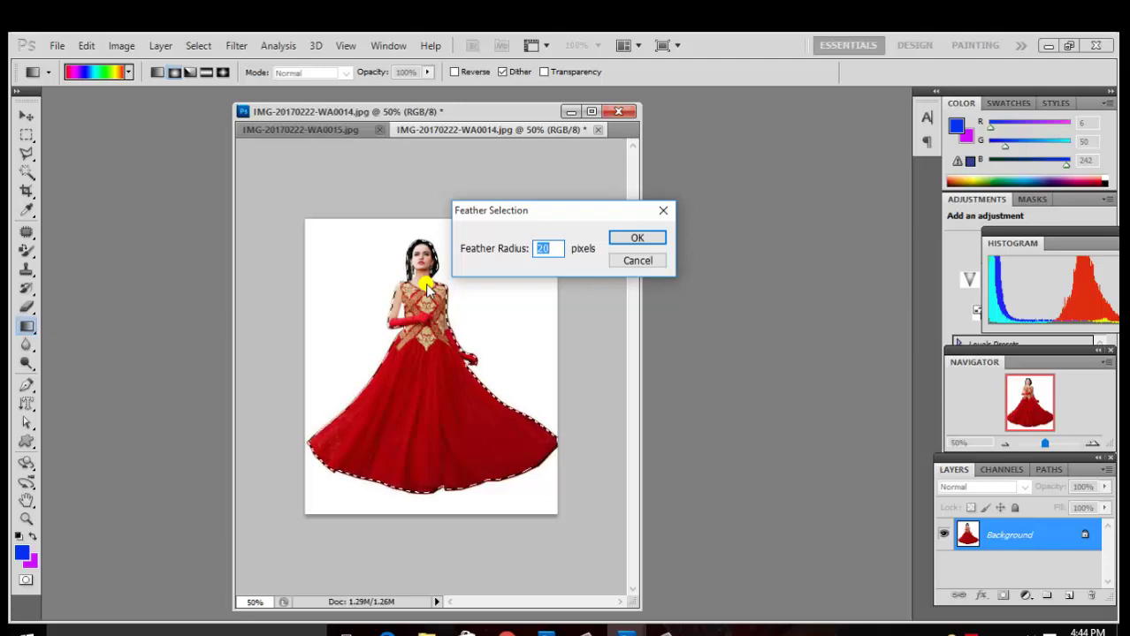
pyautogui.press('Return')
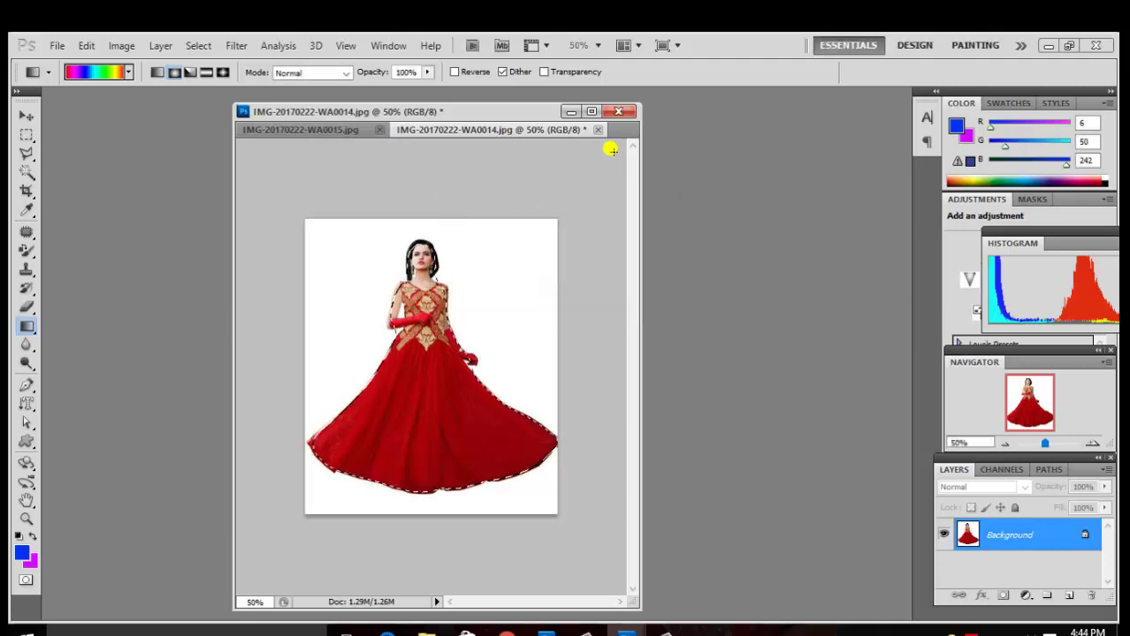
# Open image 2 from Local Disk (G:) > flowers, the green river-canyon photo
pyautogui.hotkey('ctrl', 'o')
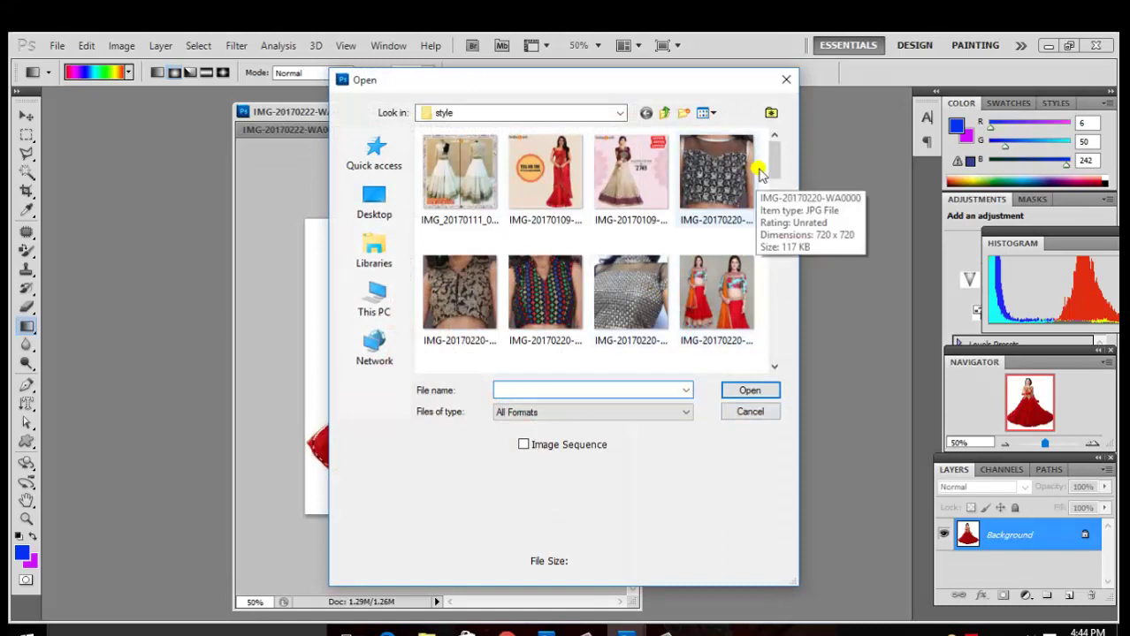
pyautogui.moveTo(772, 168); pyautogui.dragTo(774, 358)
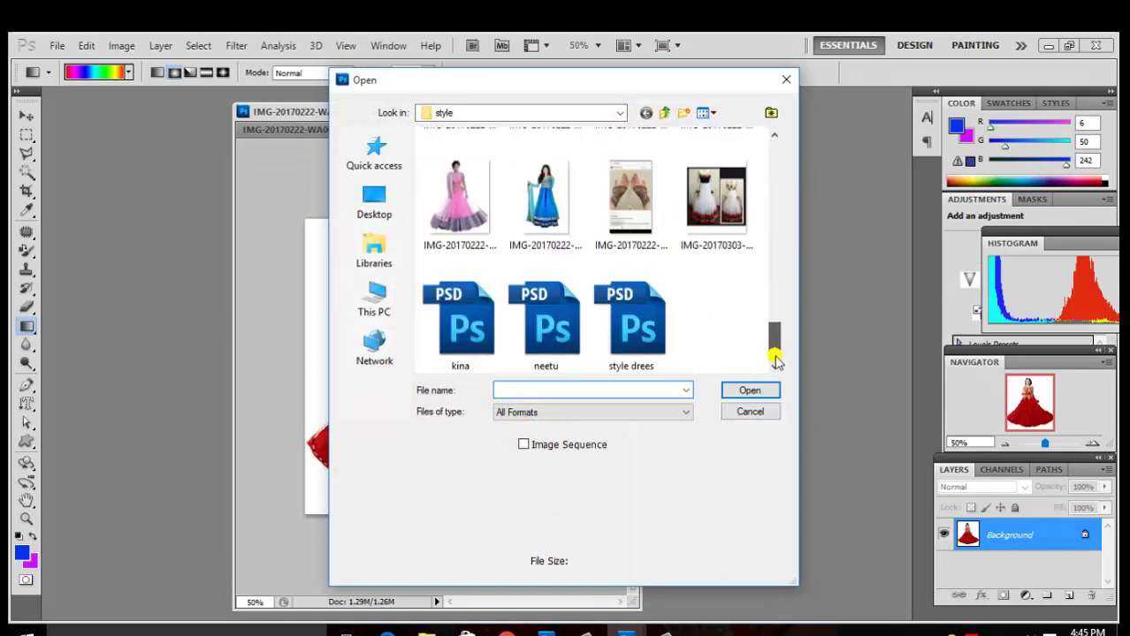
pyautogui.click(375, 256)
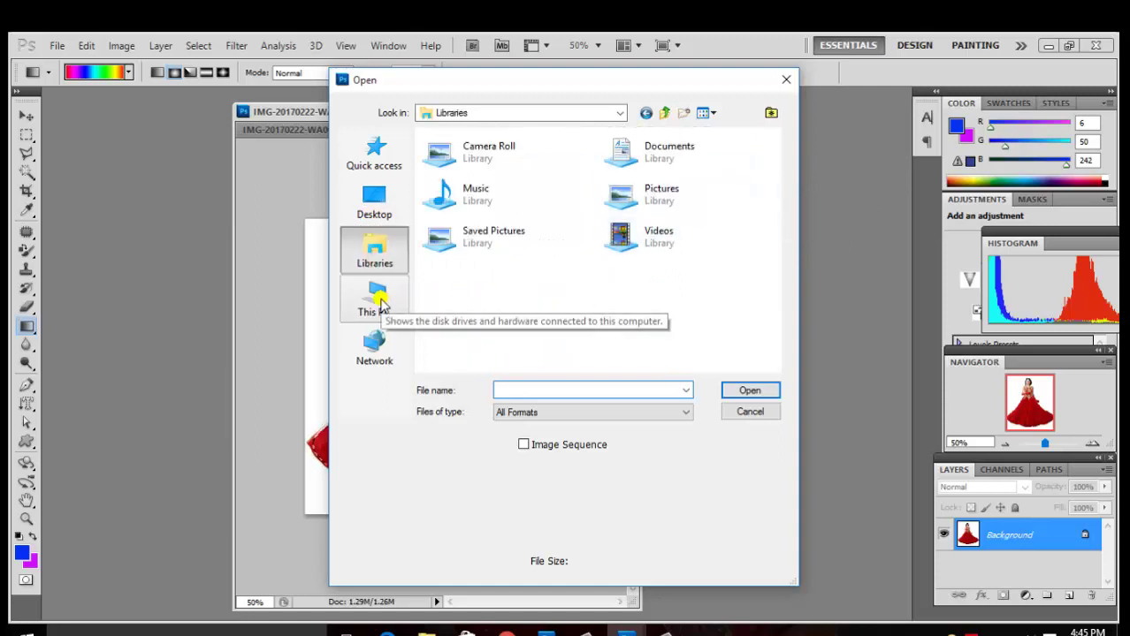
pyautogui.click(375, 297)
pyautogui.moveTo(769, 206); pyautogui.dragTo(771, 338)
pyautogui.doubleClick(529, 304)
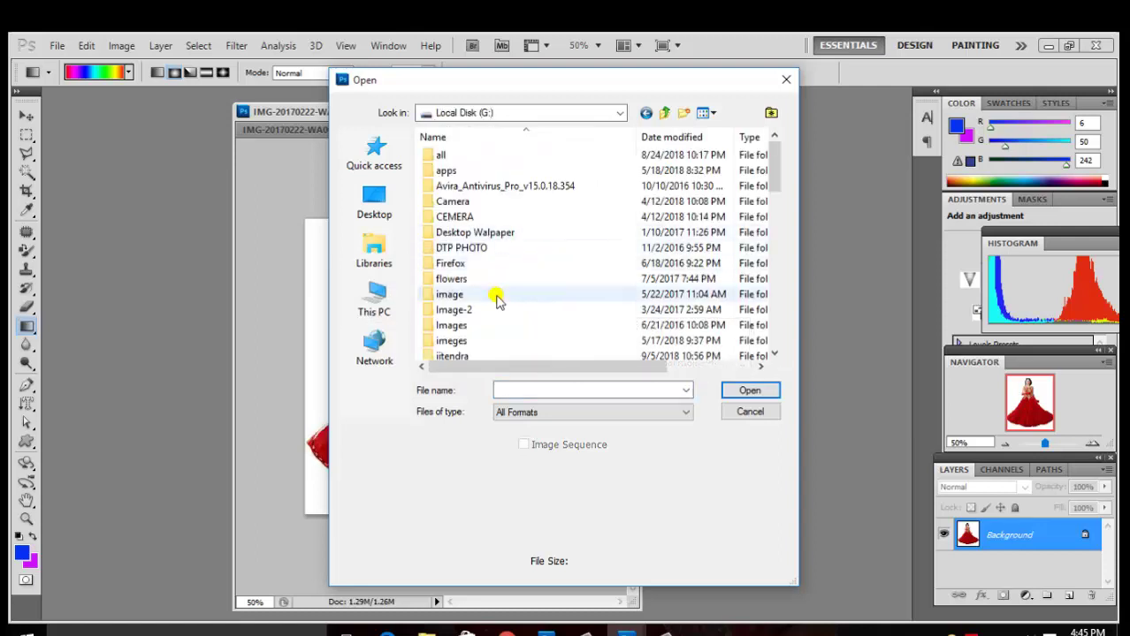
pyautogui.doubleClick(488, 279)
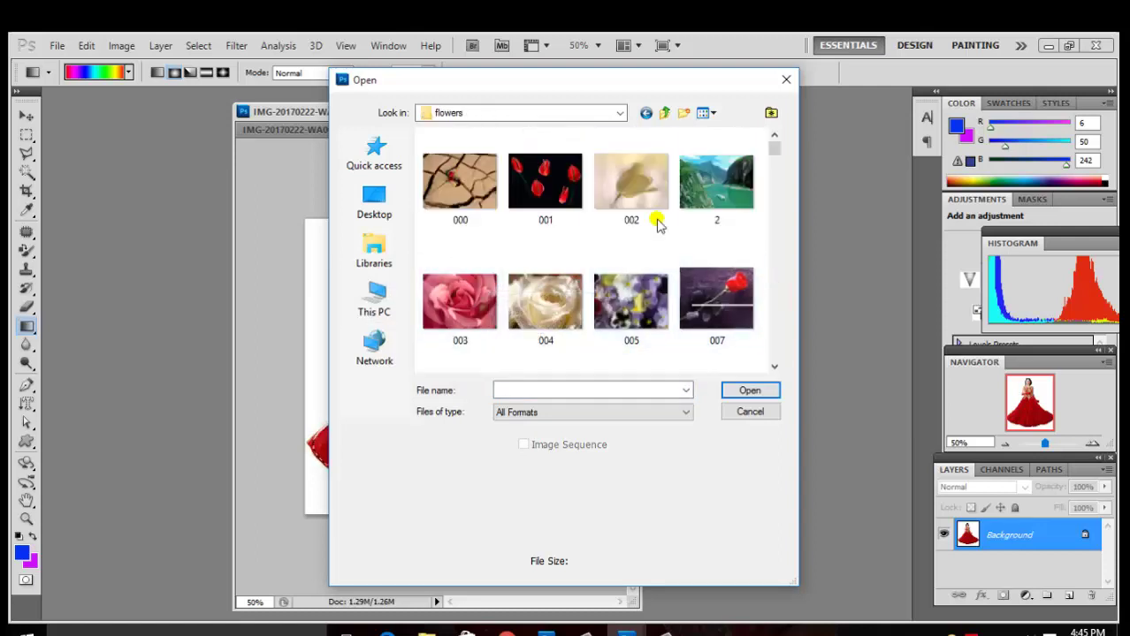
pyautogui.doubleClick(718, 188)
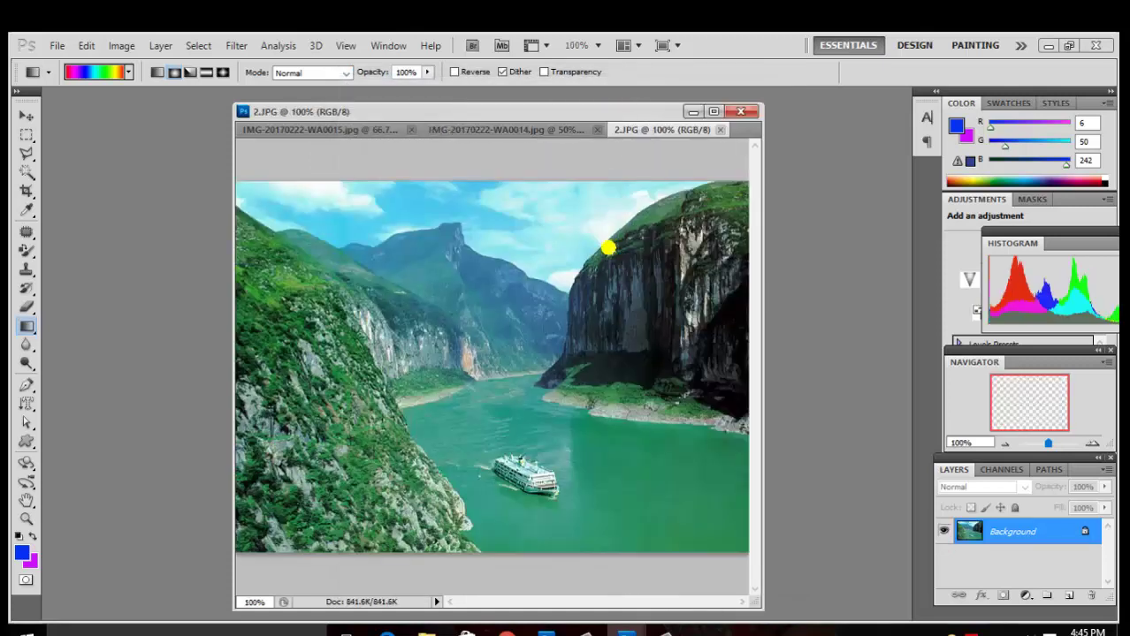
# Drag the feathered woman from her document onto the 2.JPG canyon photo as Layer 1
pyautogui.click(519, 130)
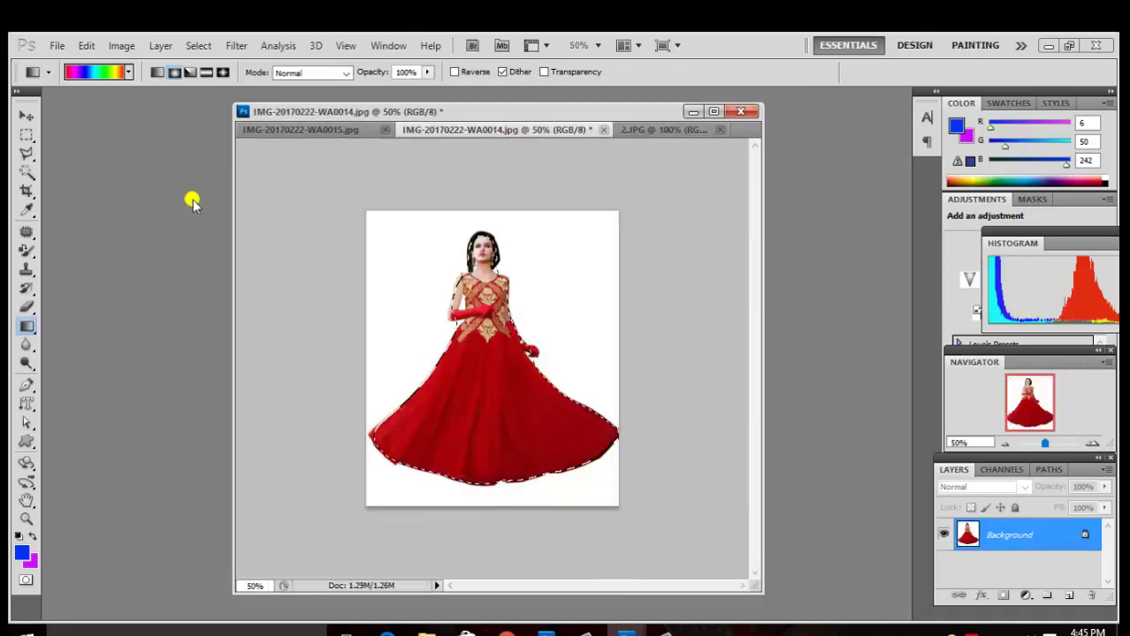
pyautogui.click(25, 117)
pyautogui.moveTo(434, 372); pyautogui.dragTo(654, 138)
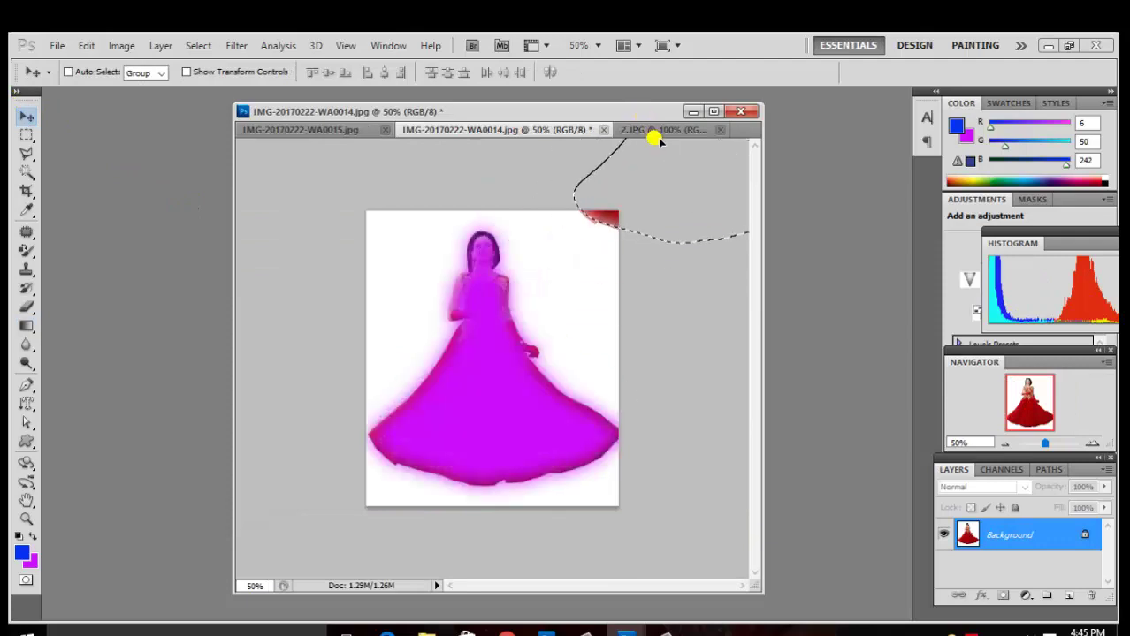
pyautogui.moveTo(654, 138)
pyautogui.mouseDown()
pyautogui.moveTo(535, 261)
pyautogui.moveTo(524, 291)
pyautogui.mouseUp()
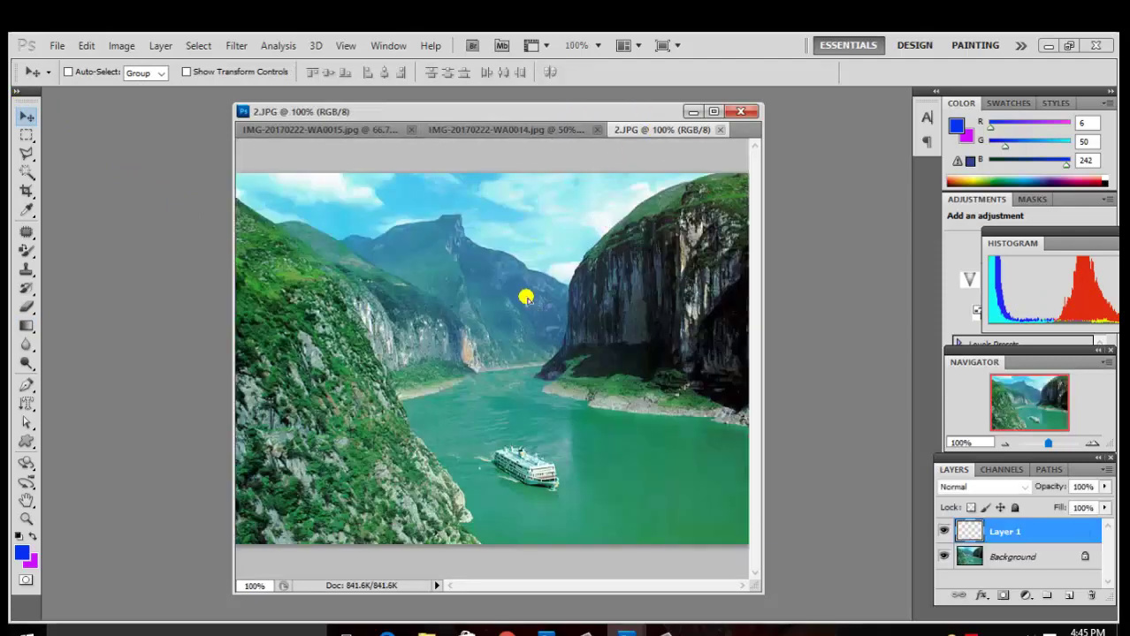
# Reposition Layer 1 so the woman stands over the river, right of centre
pyautogui.moveTo(350, 499); pyautogui.dragTo(365, 476)
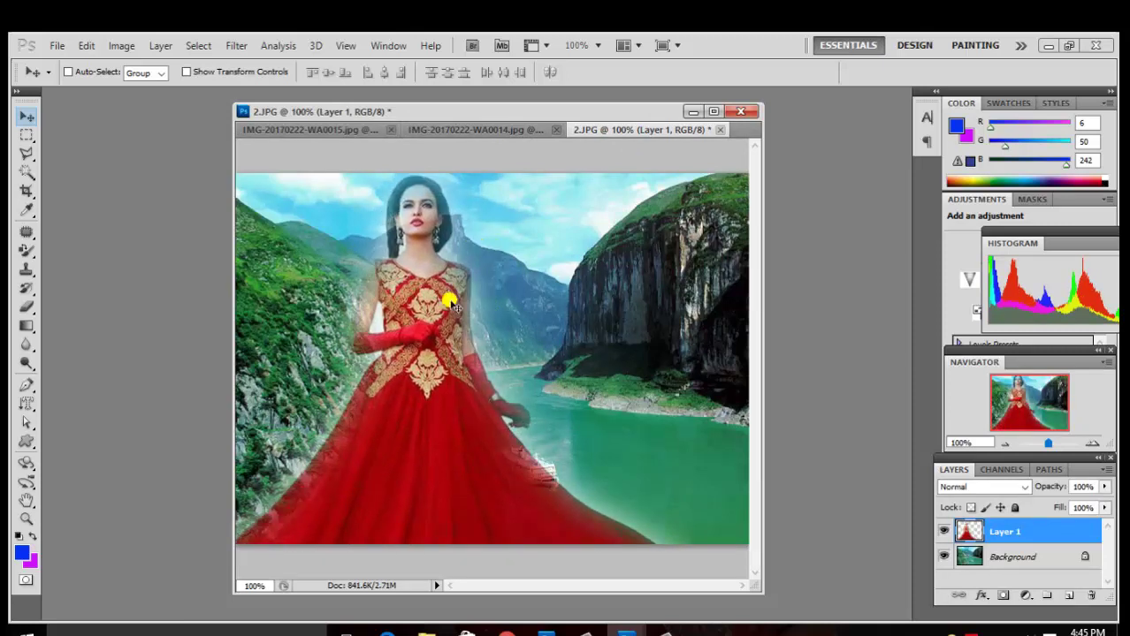
pyautogui.moveTo(480, 447); pyautogui.dragTo(491, 330)
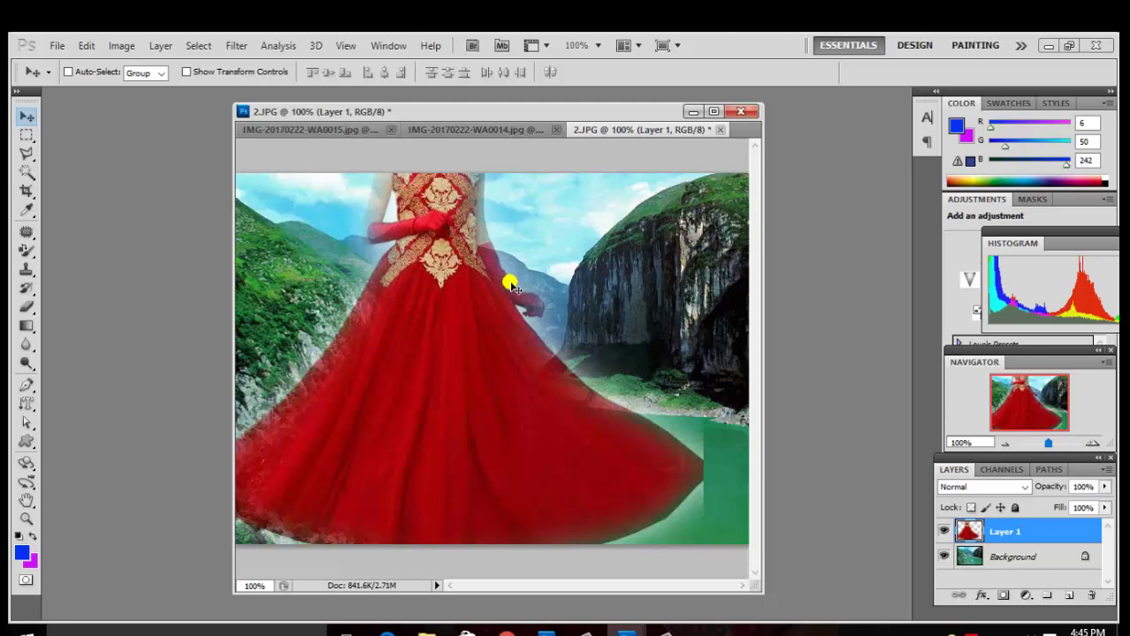
pyautogui.moveTo(504, 283); pyautogui.dragTo(624, 458)
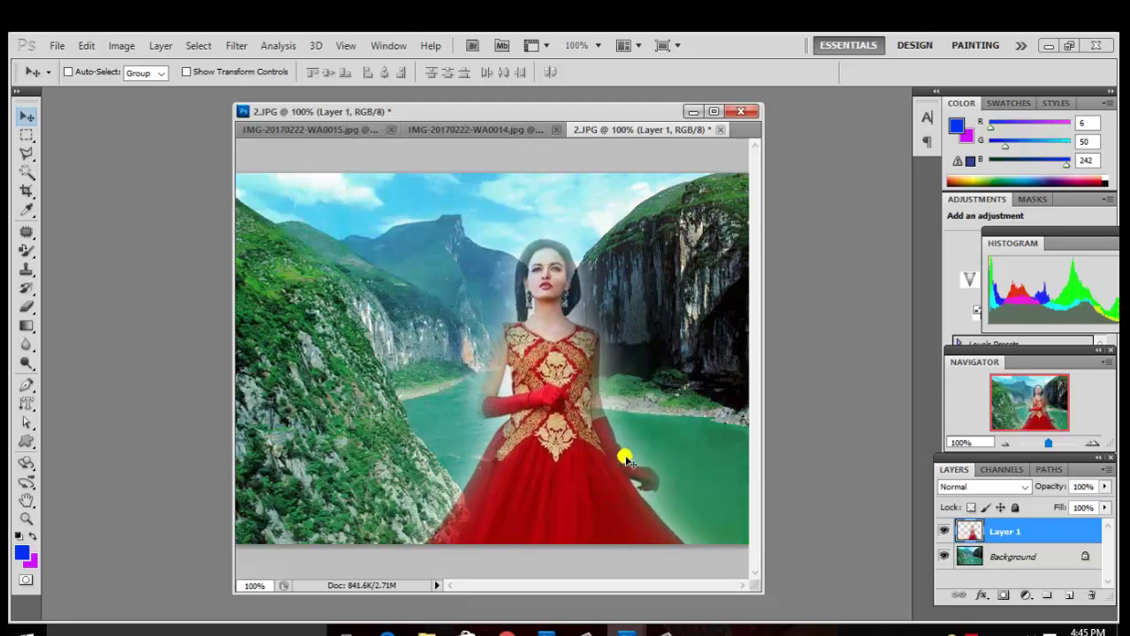